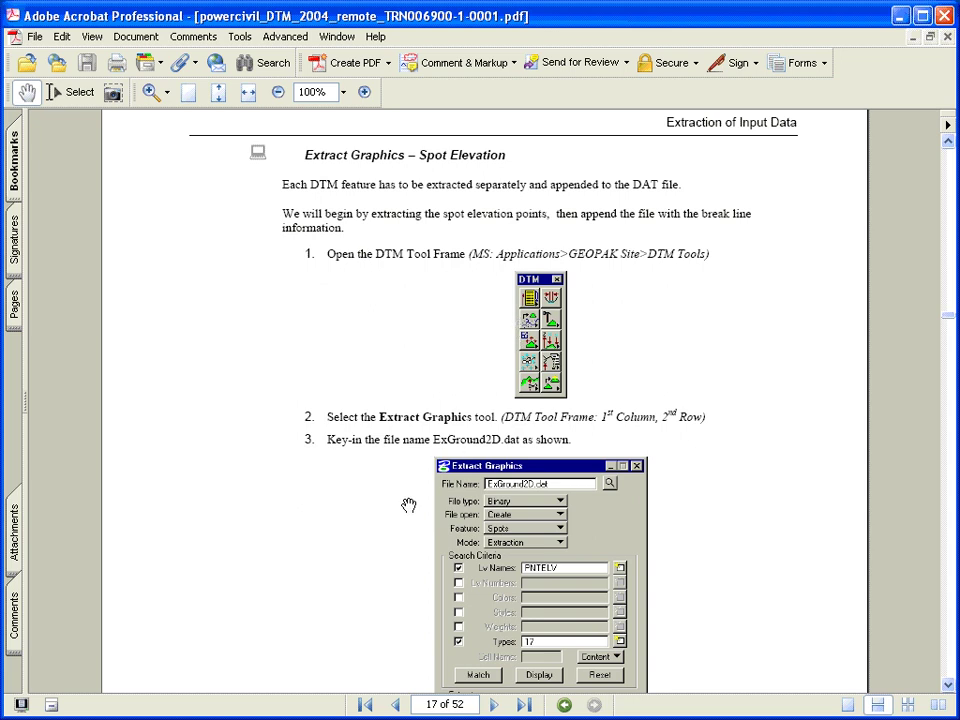
Step: Minimize the PDF guide and the 2D_Data folder, then launch Bentley PowerCivil 2006 Edition
click(900, 16)
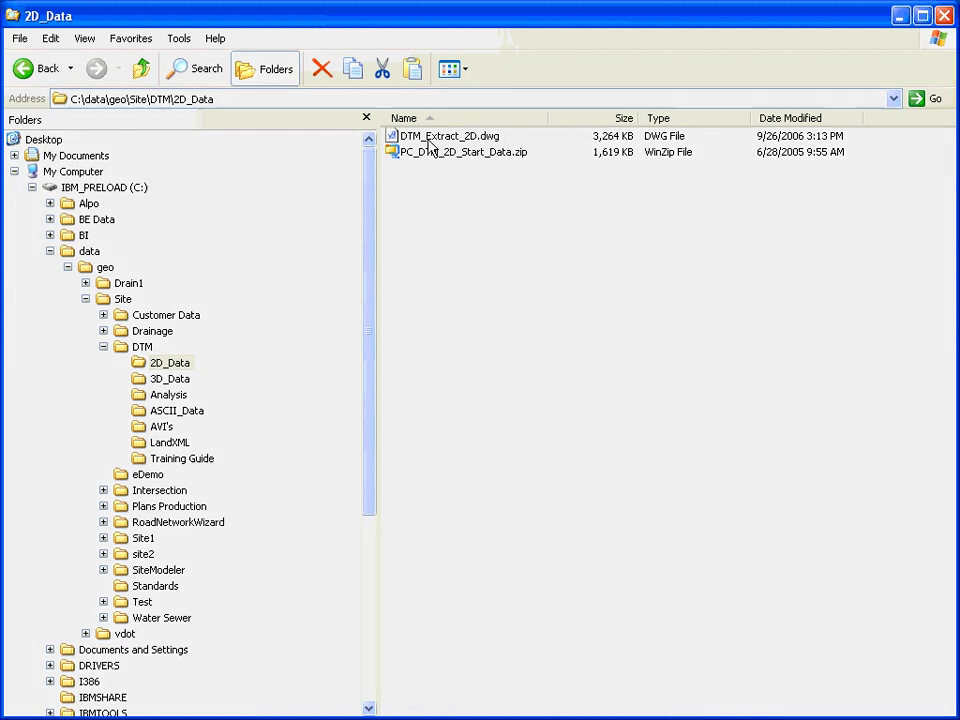
click(900, 15)
double_click(394, 272)
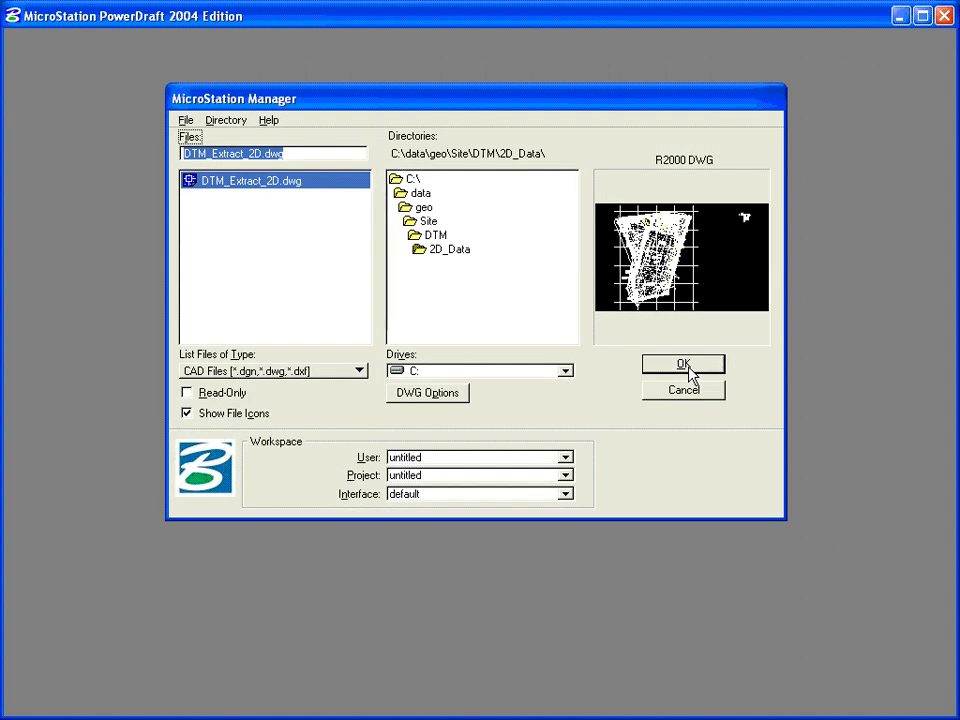
Step: Open DTM_Extract_2D.dwg from MicroStation Manager with Feet as the drawing units
click(684, 364)
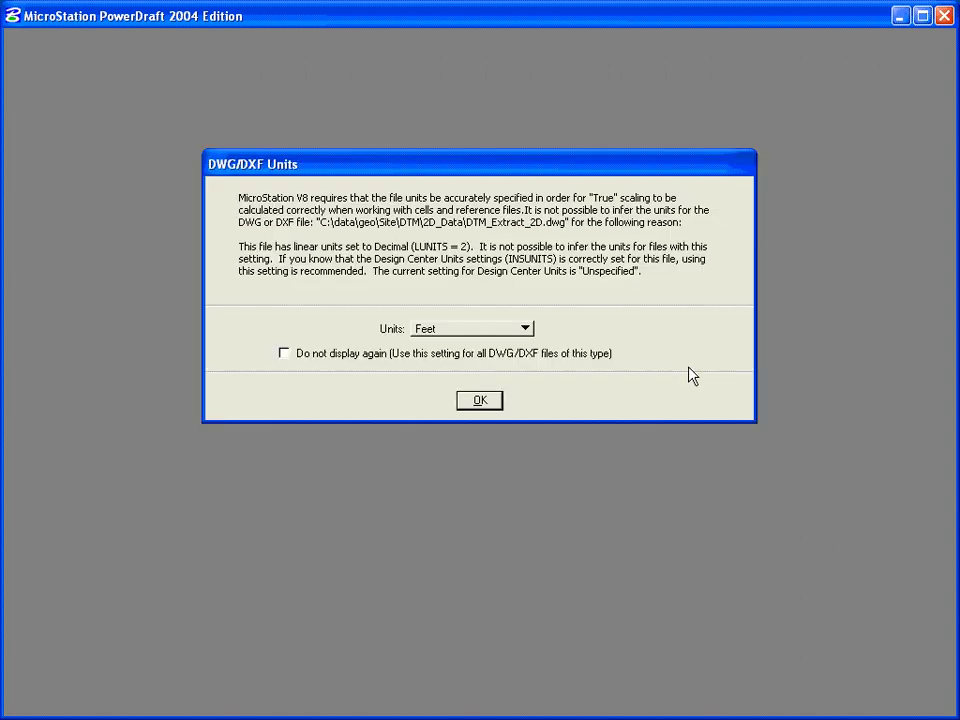
click(479, 402)
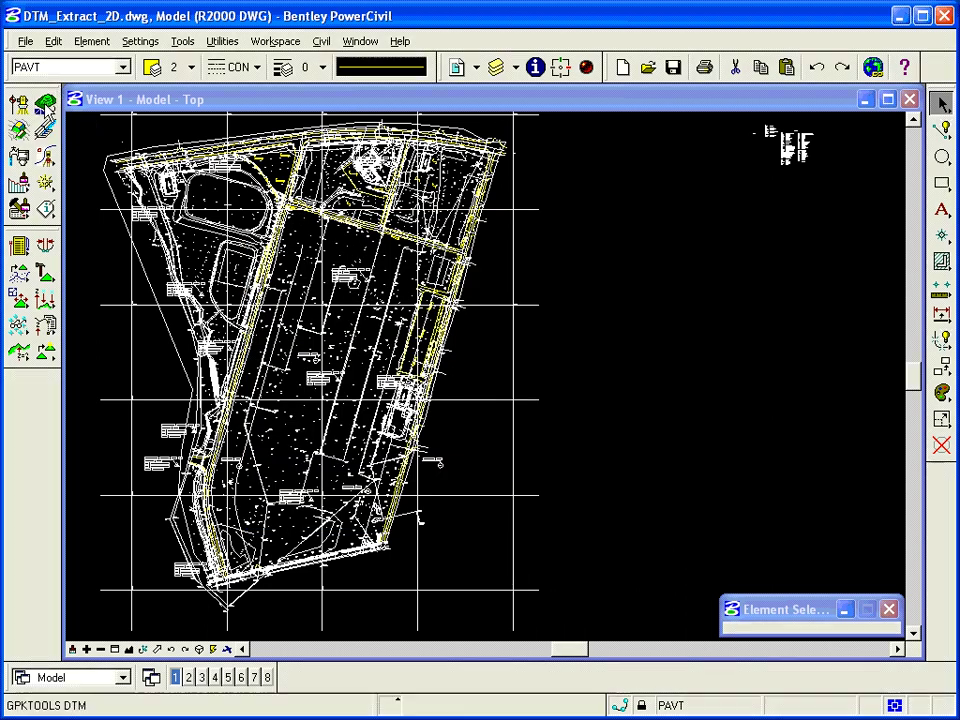
Step: Bring up the Extract Graphics dialog from the DTM tools palette, preset to ExGround2D.dat
drag(59, 245, 35, 235)
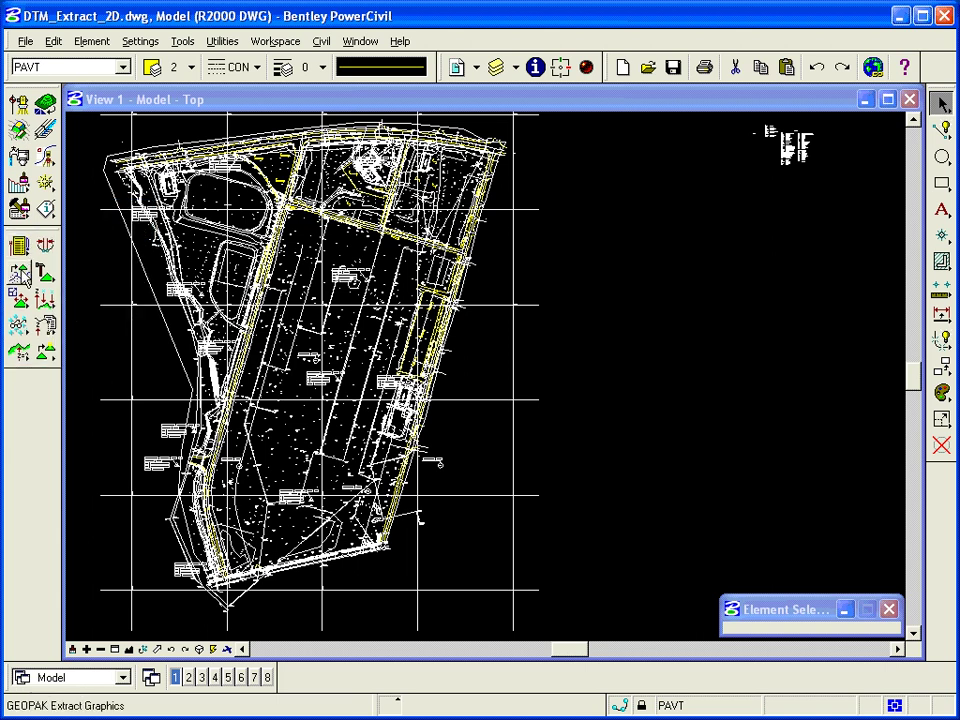
click(18, 278)
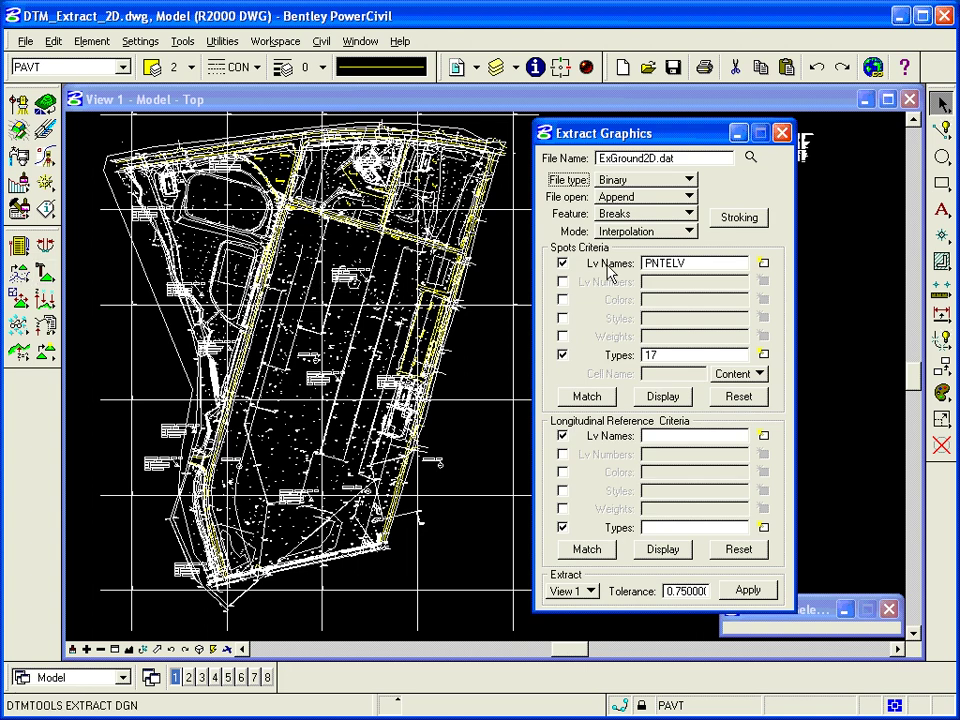
Step: Clear the spot and longitudinal search criteria and set File open to Create
click(740, 397)
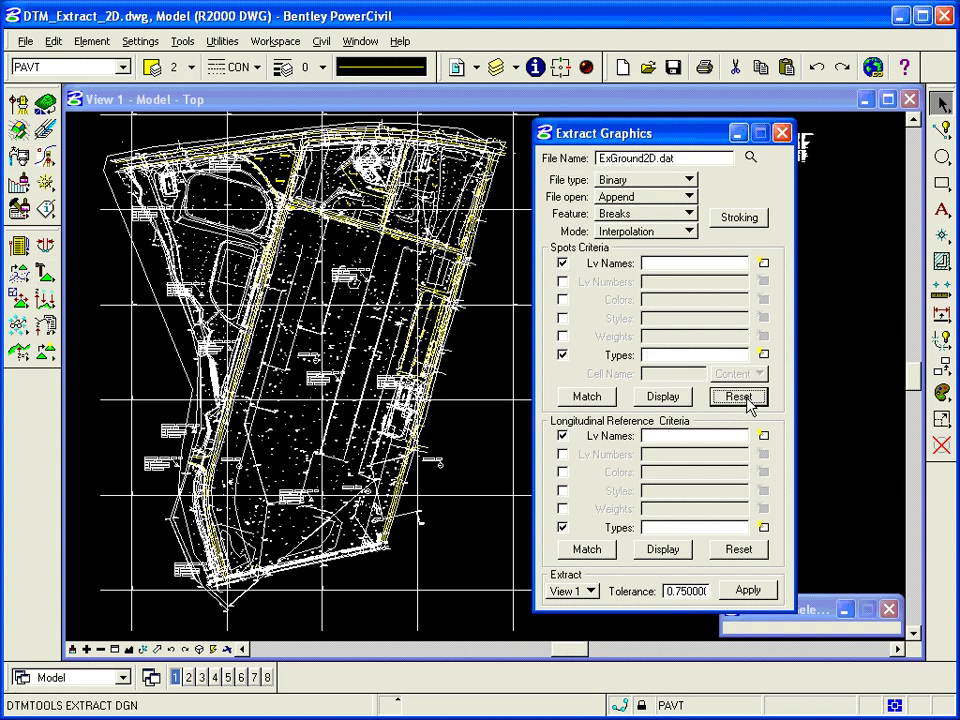
click(740, 550)
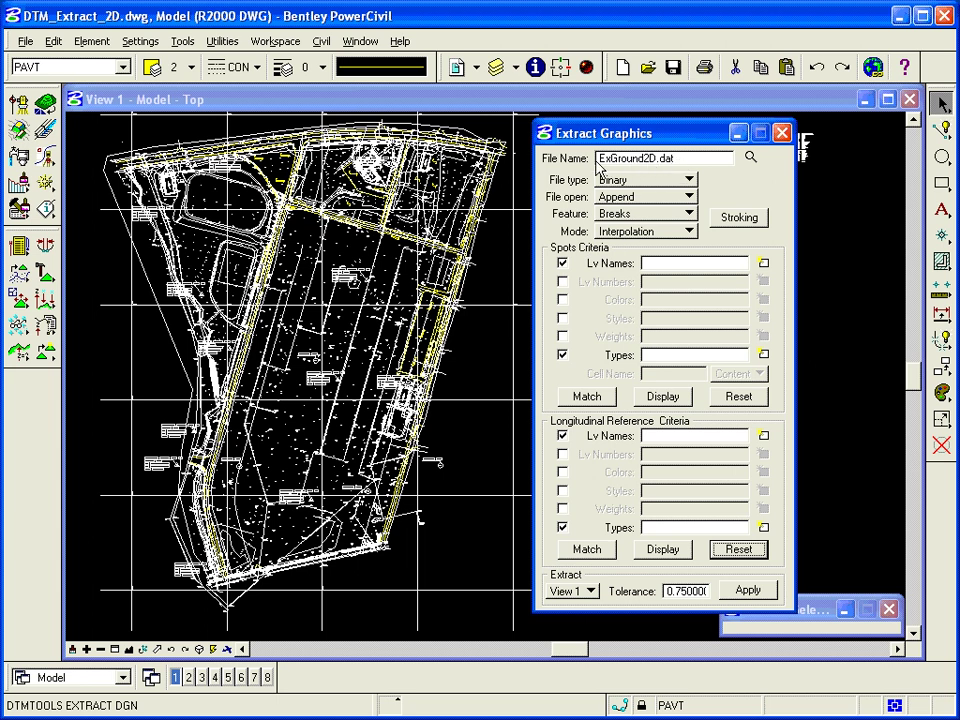
click(655, 197)
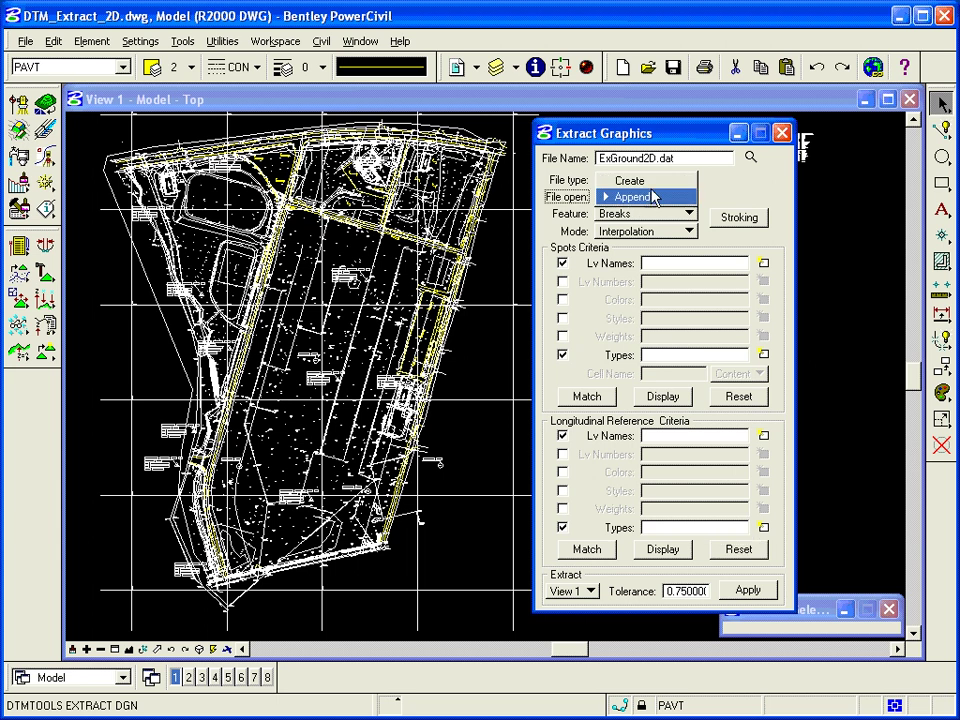
click(640, 179)
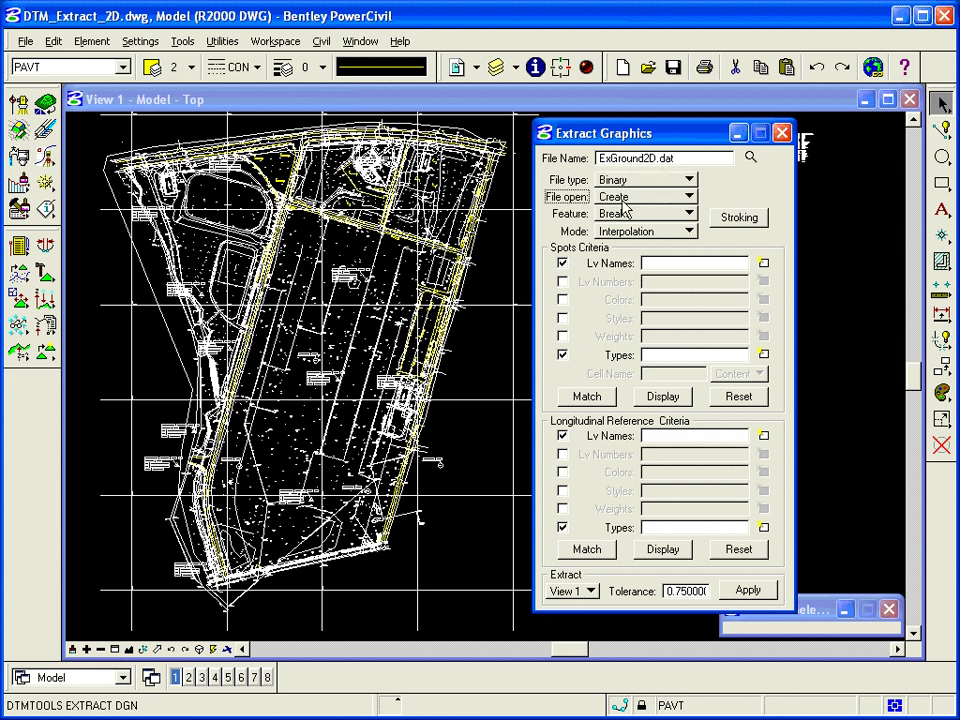
Step: Set the Feature to Spots and the Mode to Extraction, keeping Create
click(617, 214)
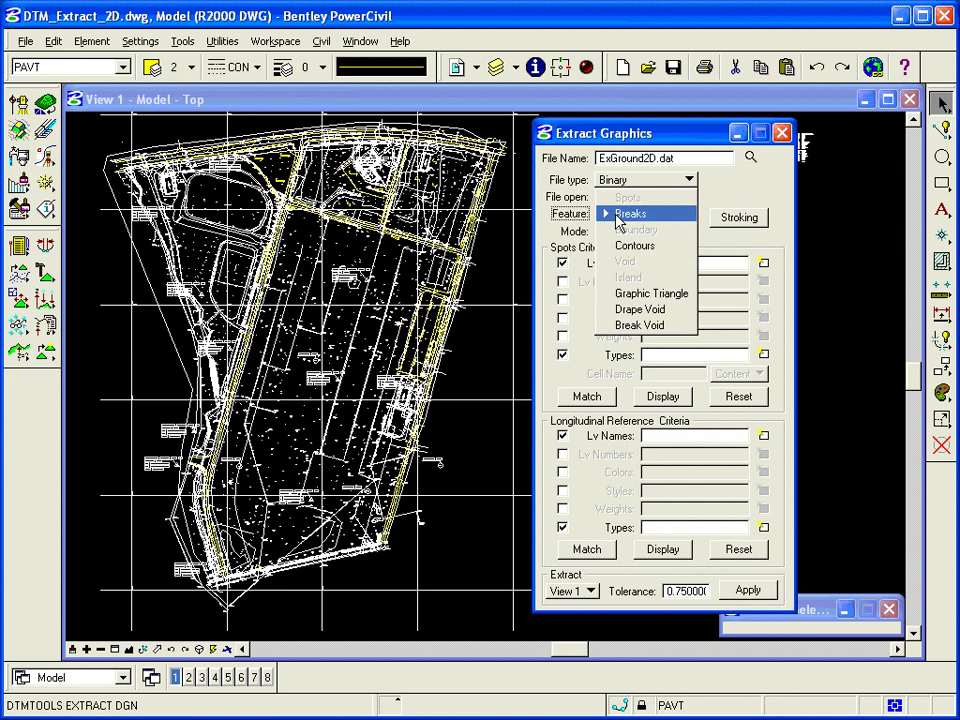
click(618, 214)
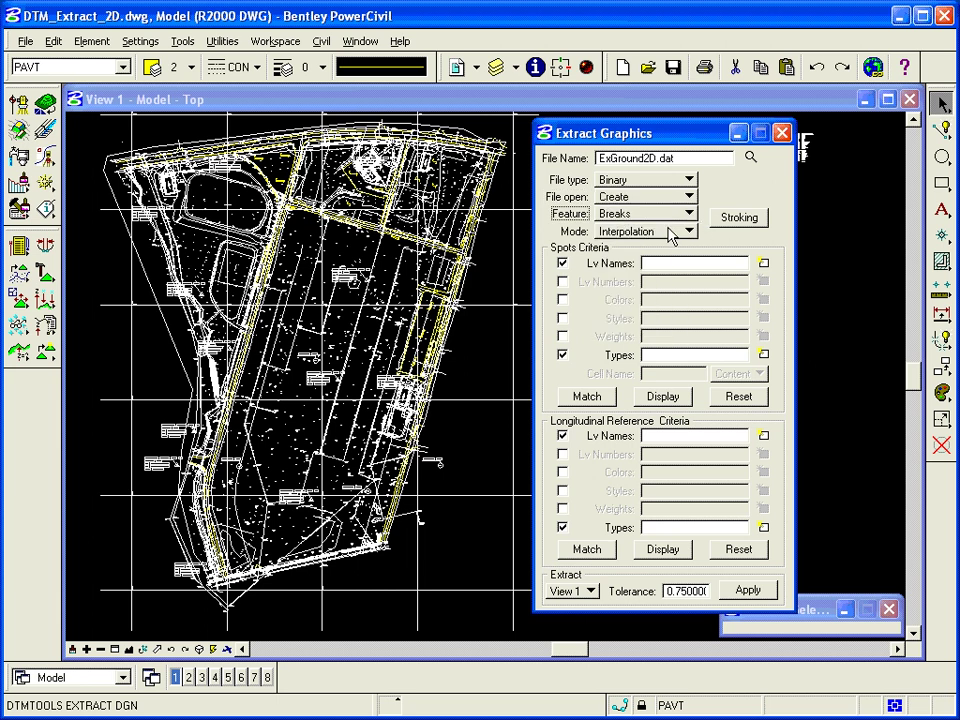
click(670, 232)
click(650, 215)
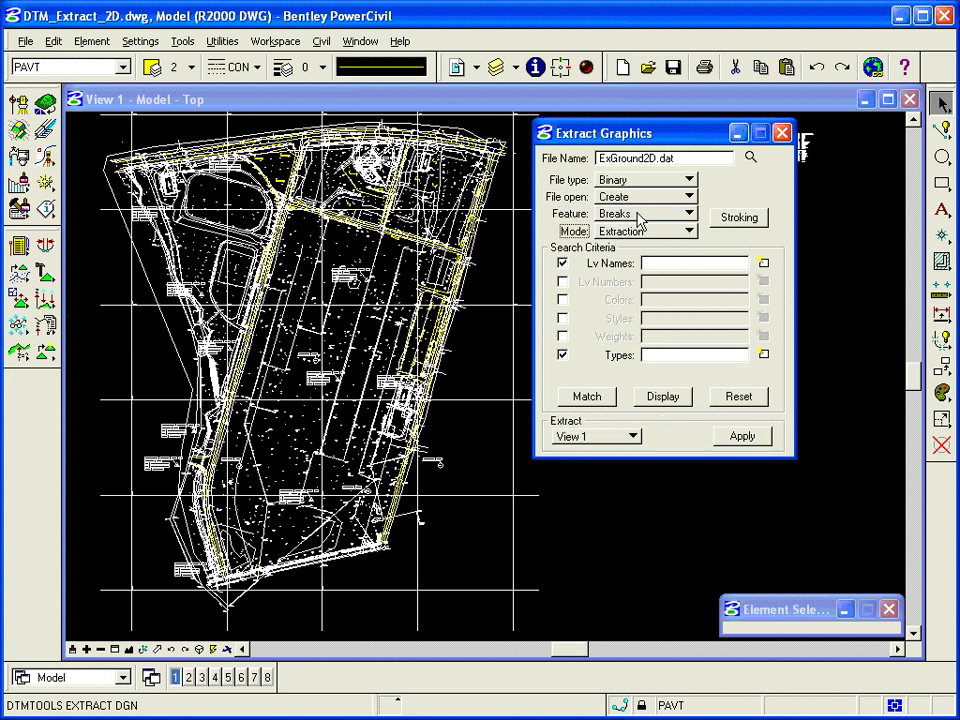
click(640, 213)
click(645, 203)
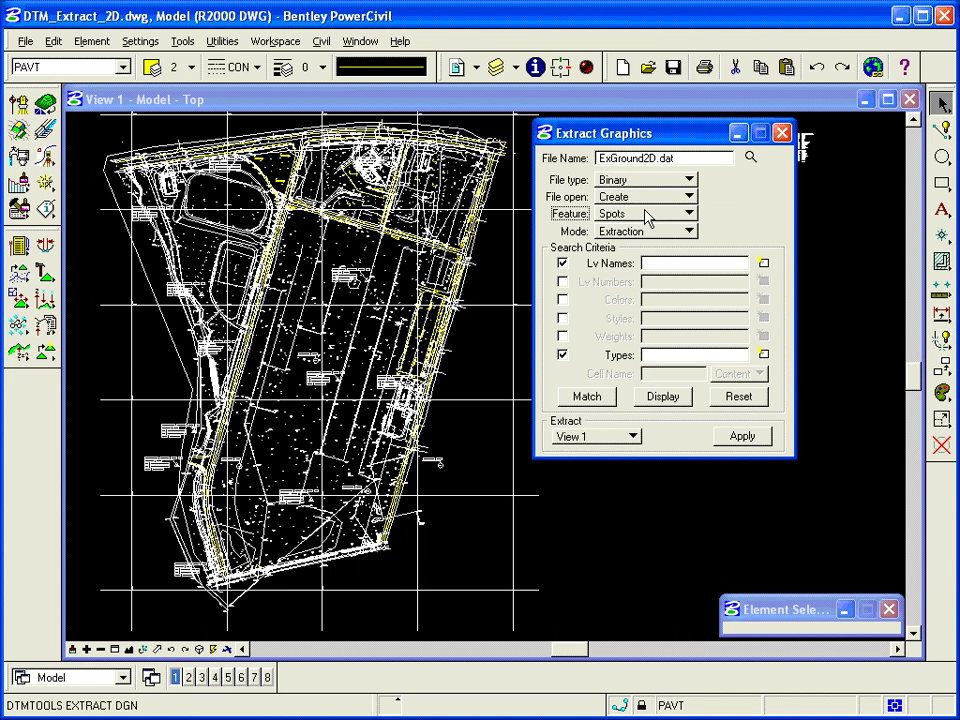
click(650, 197)
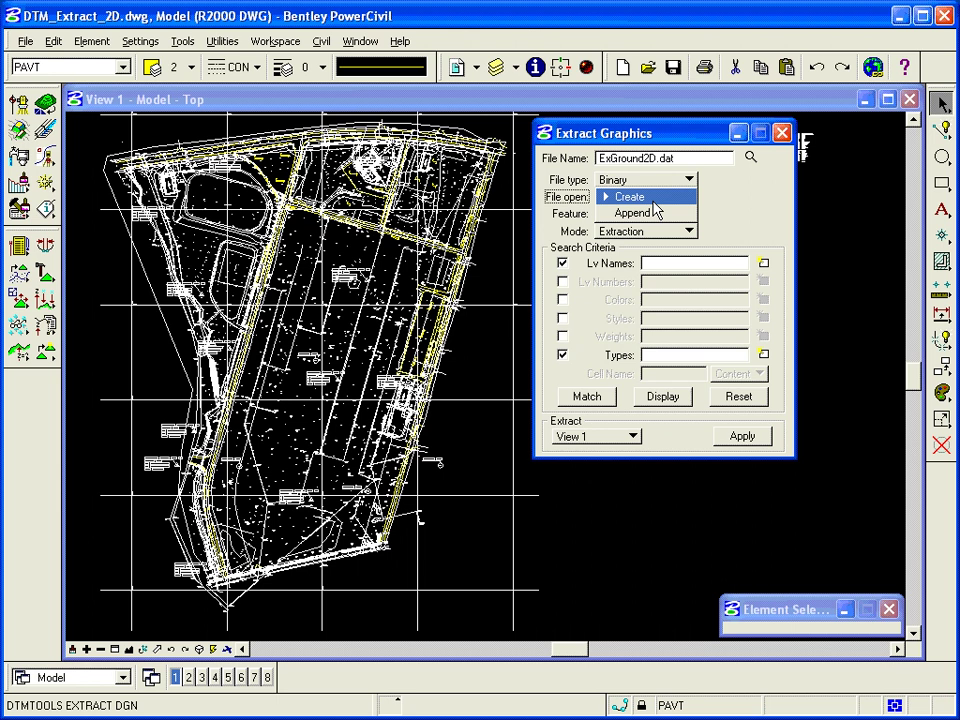
click(654, 203)
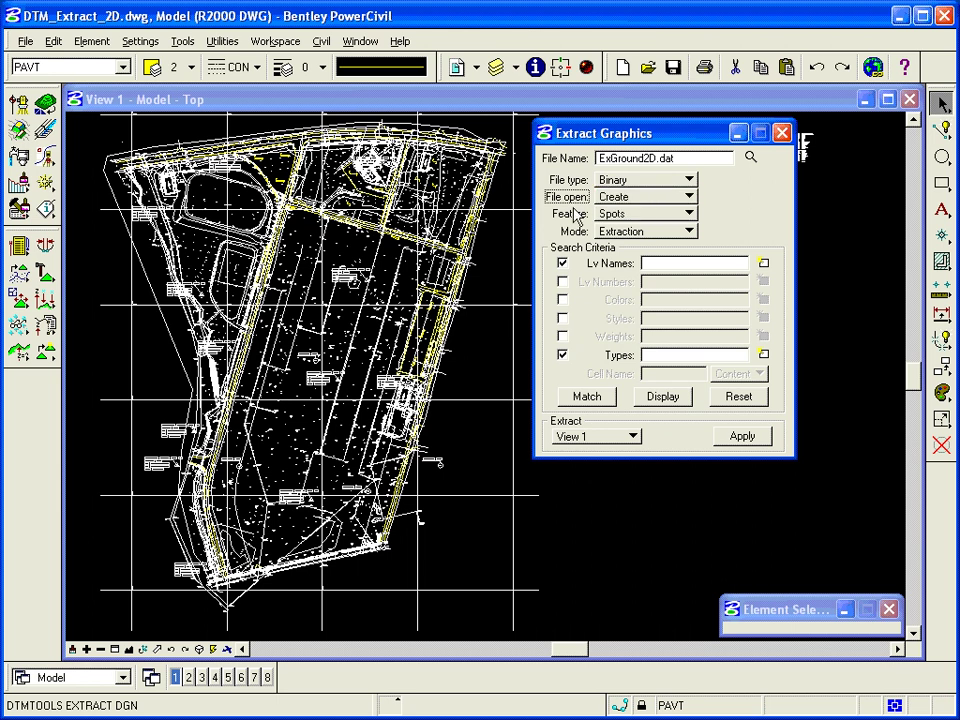
click(660, 231)
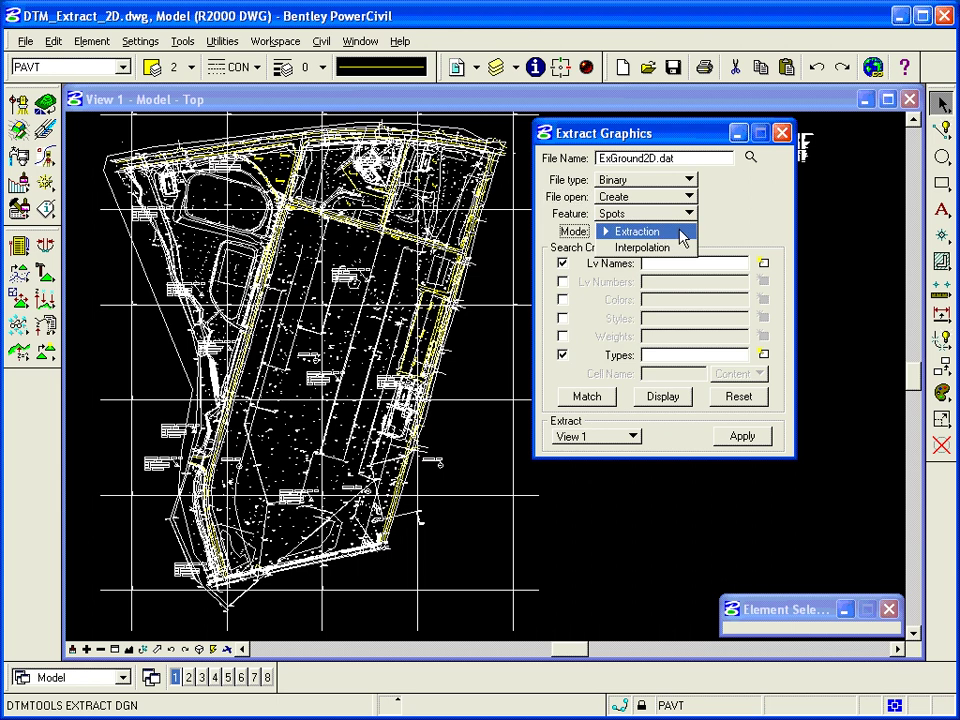
click(682, 234)
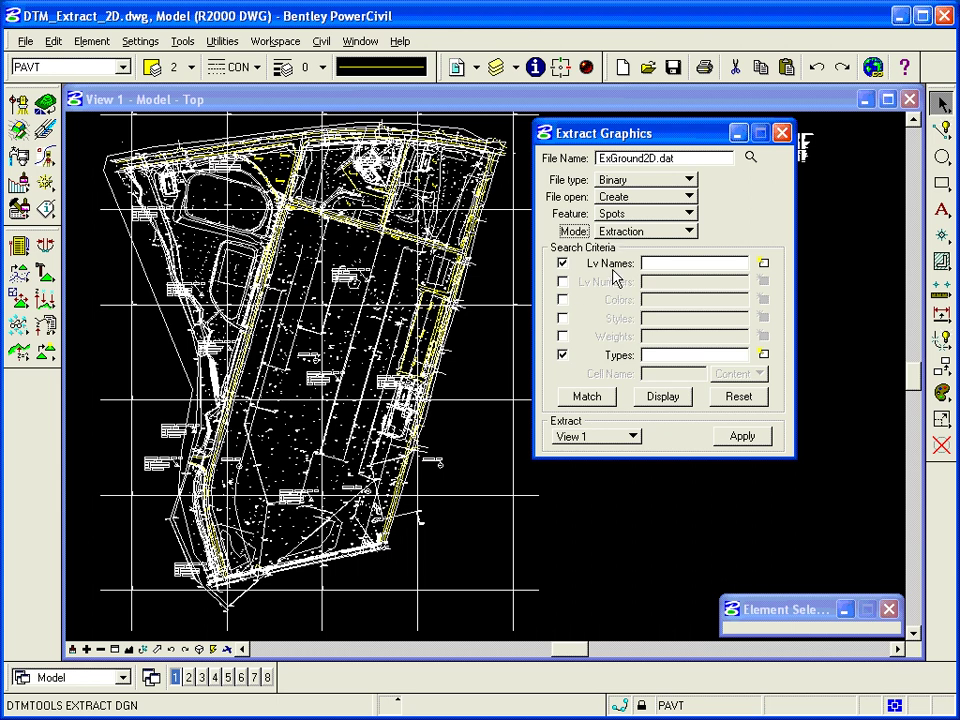
Step: Zoom closely onto a spot-elevation label in the site plan
click(588, 398)
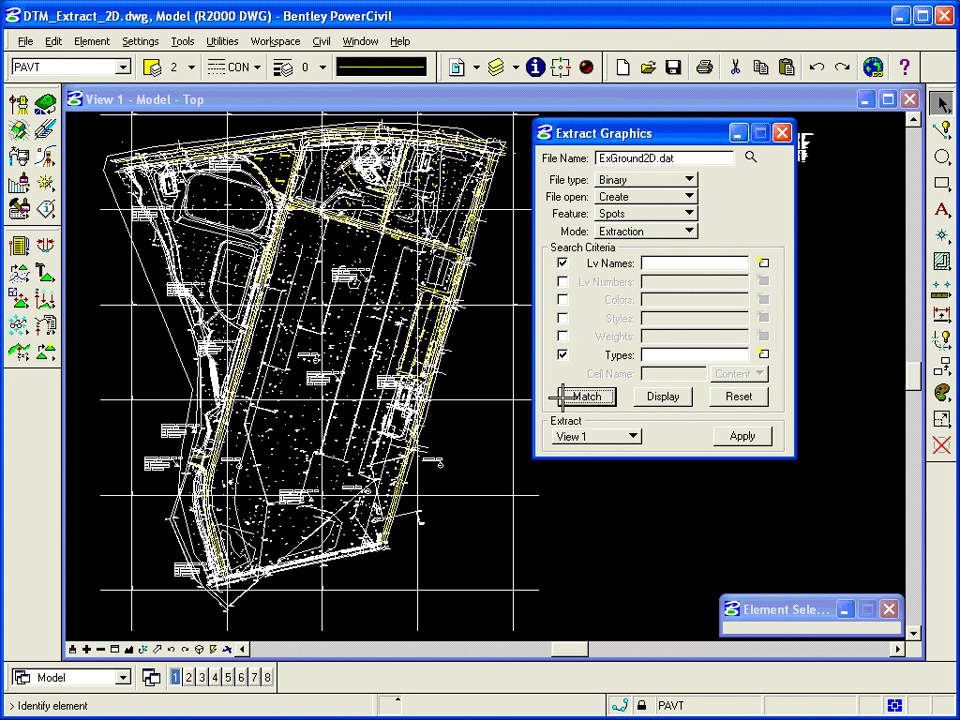
click(113, 649)
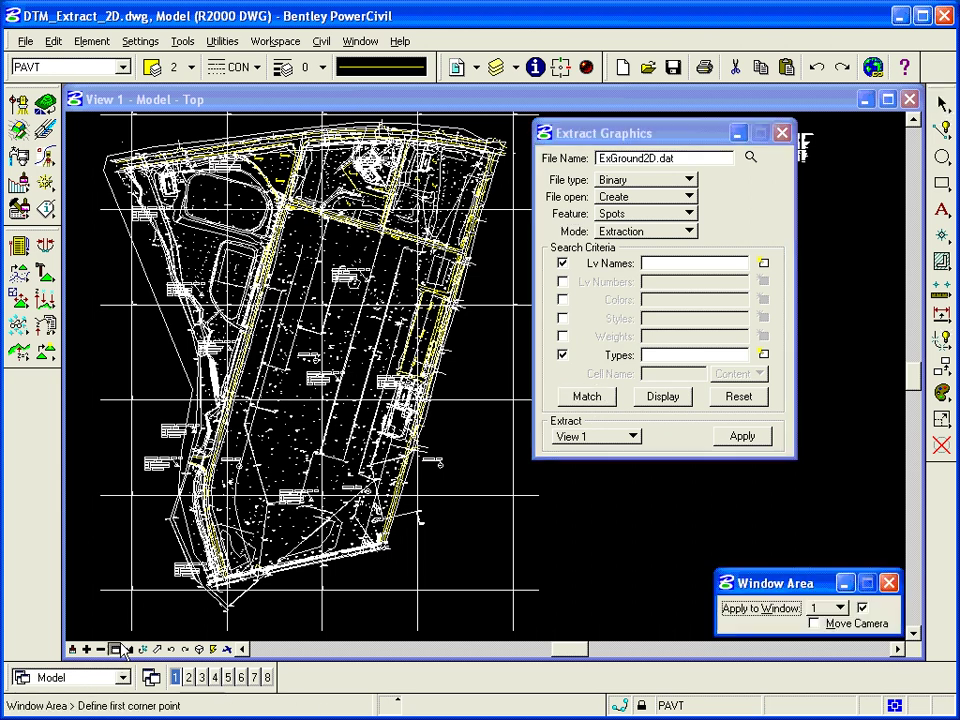
click(295, 432)
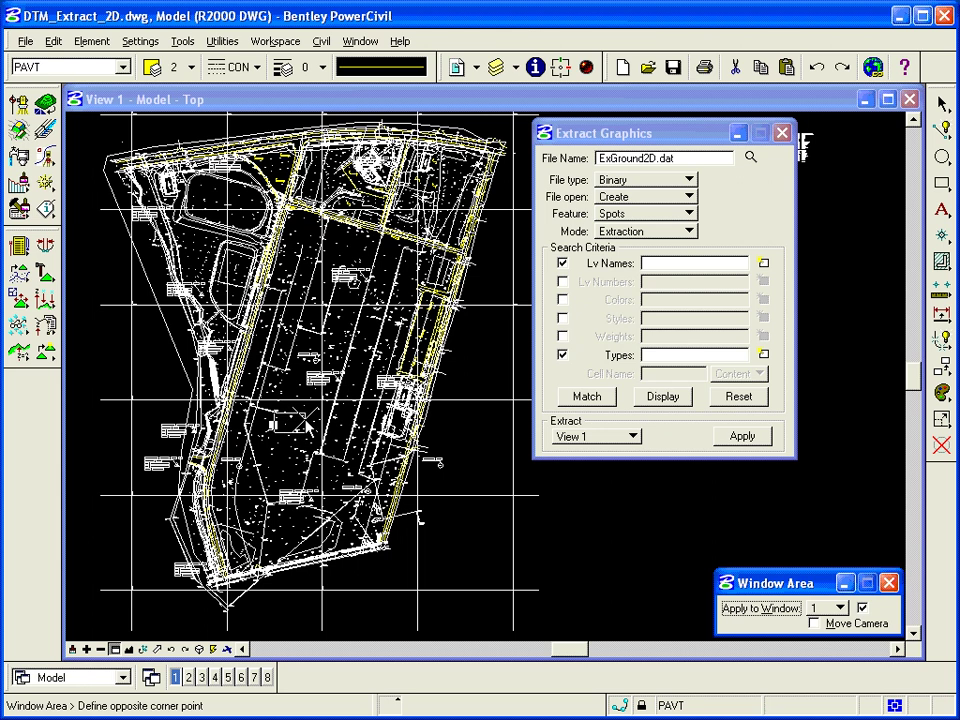
click(306, 426)
click(335, 403)
click(397, 418)
right_click(397, 418)
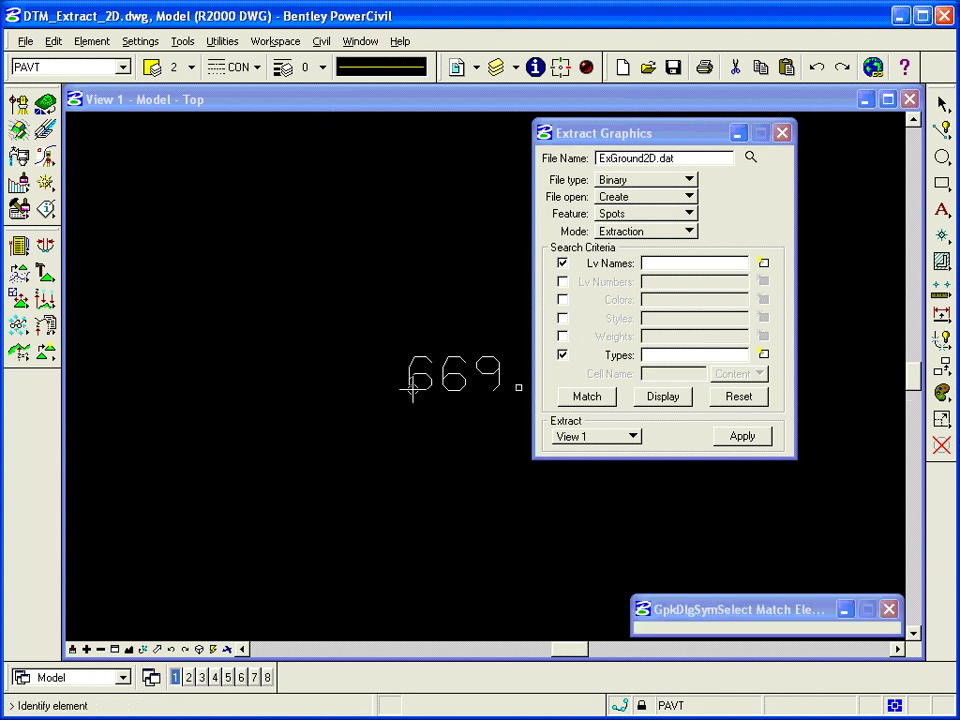
Step: Match the spot search criteria from that label (level PNTELV, type 17) and return to the wider view
click(590, 398)
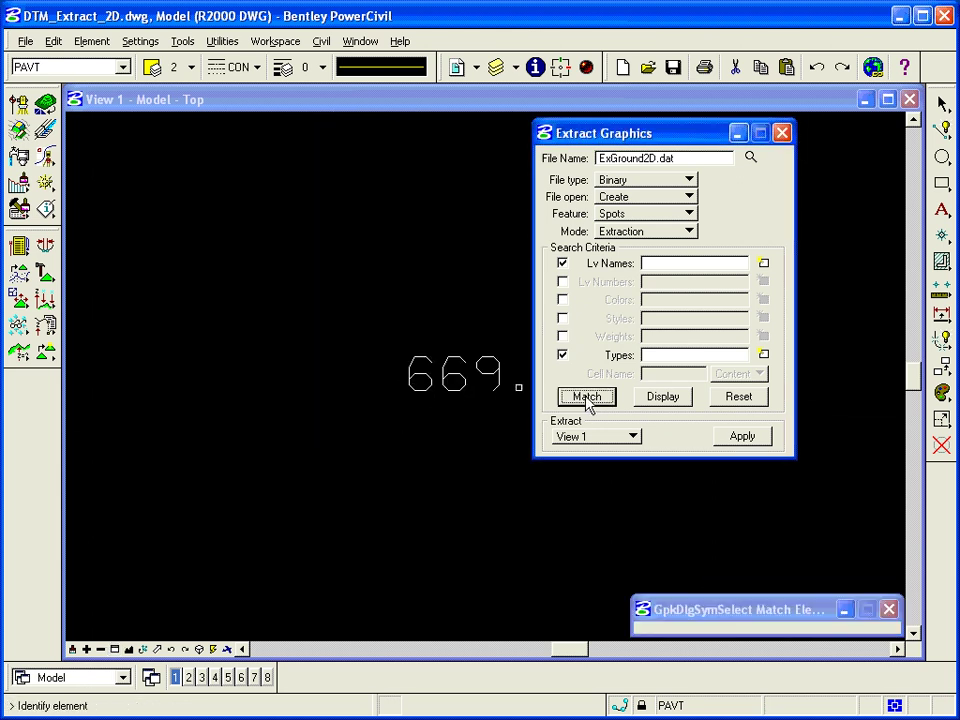
click(419, 376)
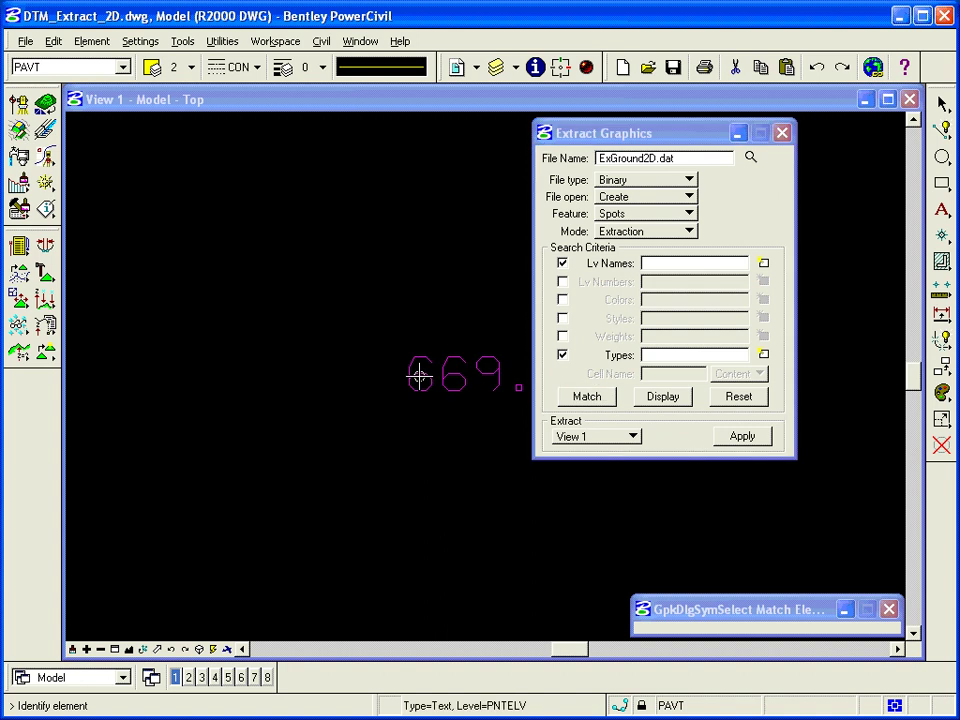
click(388, 398)
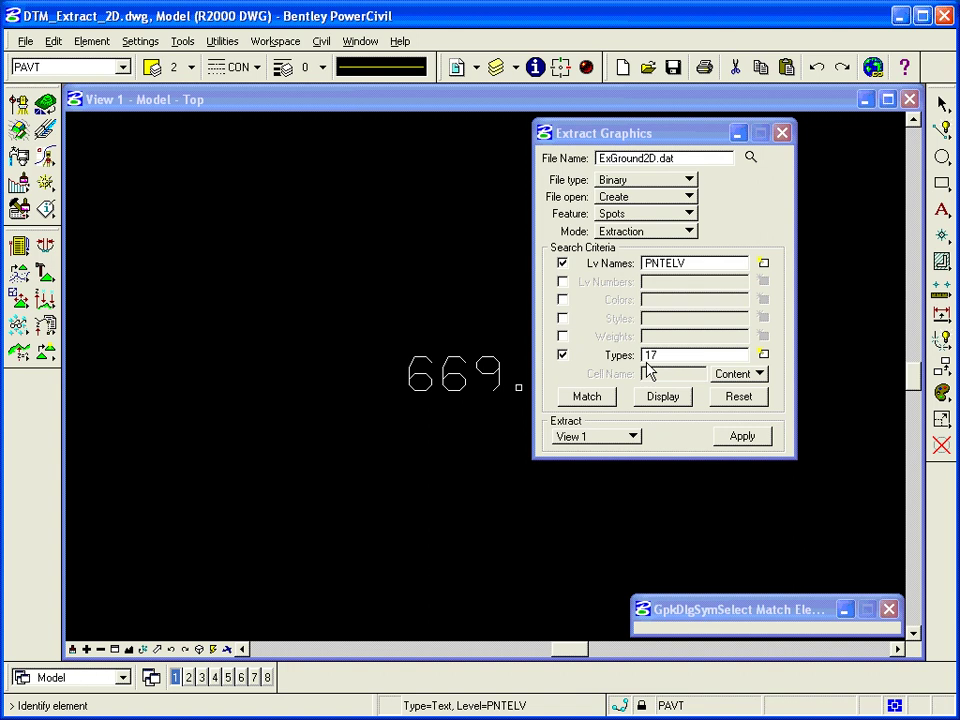
click(174, 651)
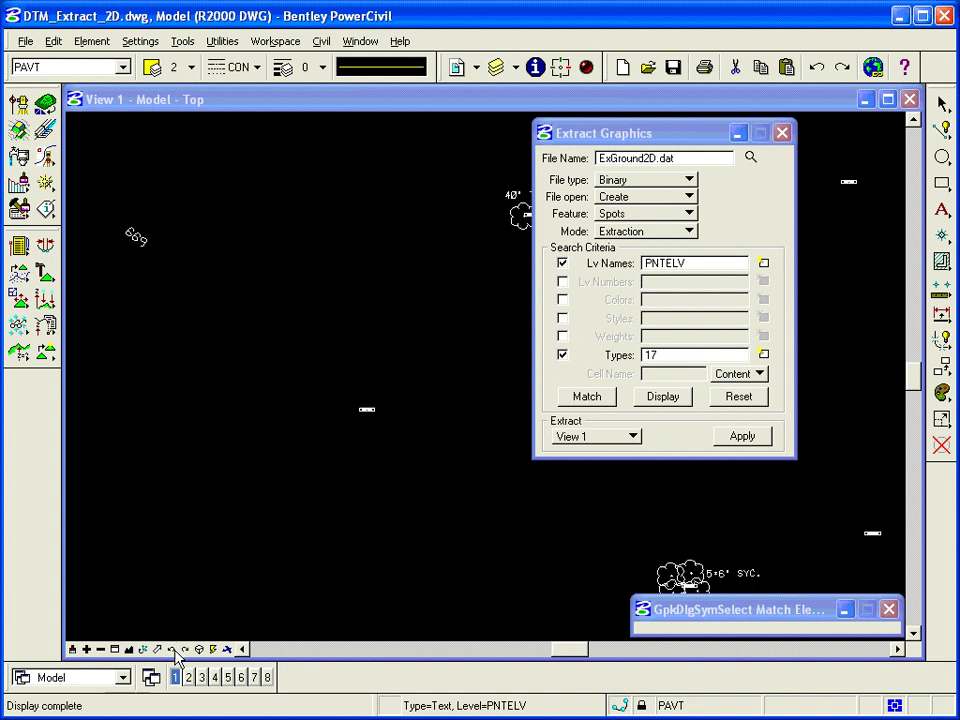
Step: Highlight all PNTELV type-17 text matching the criteria, then zoom in on the 670.23 label
click(128, 649)
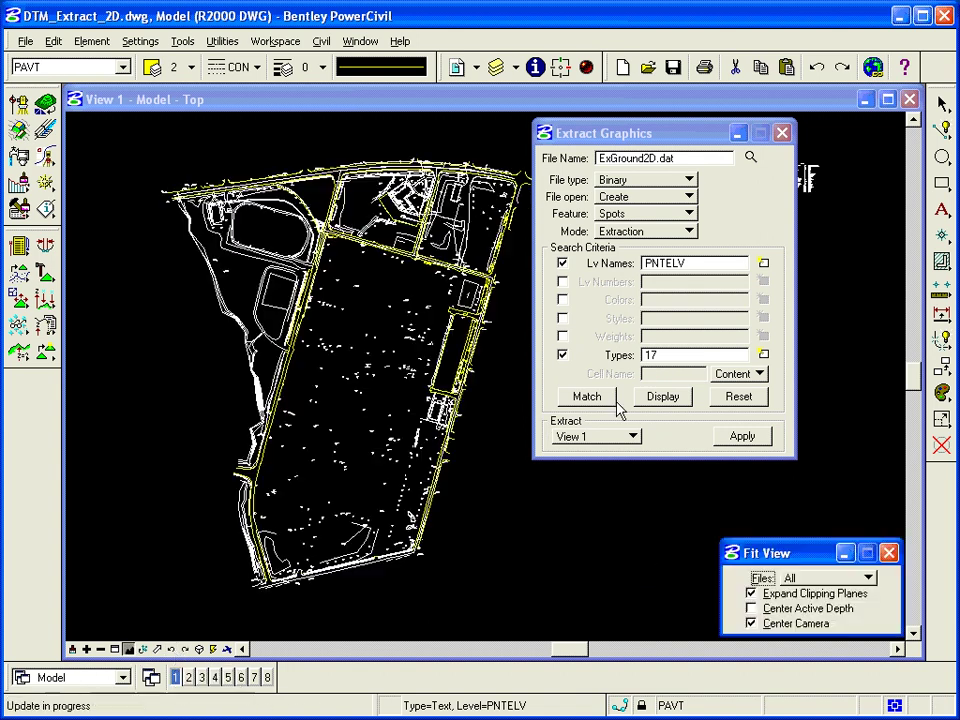
click(678, 401)
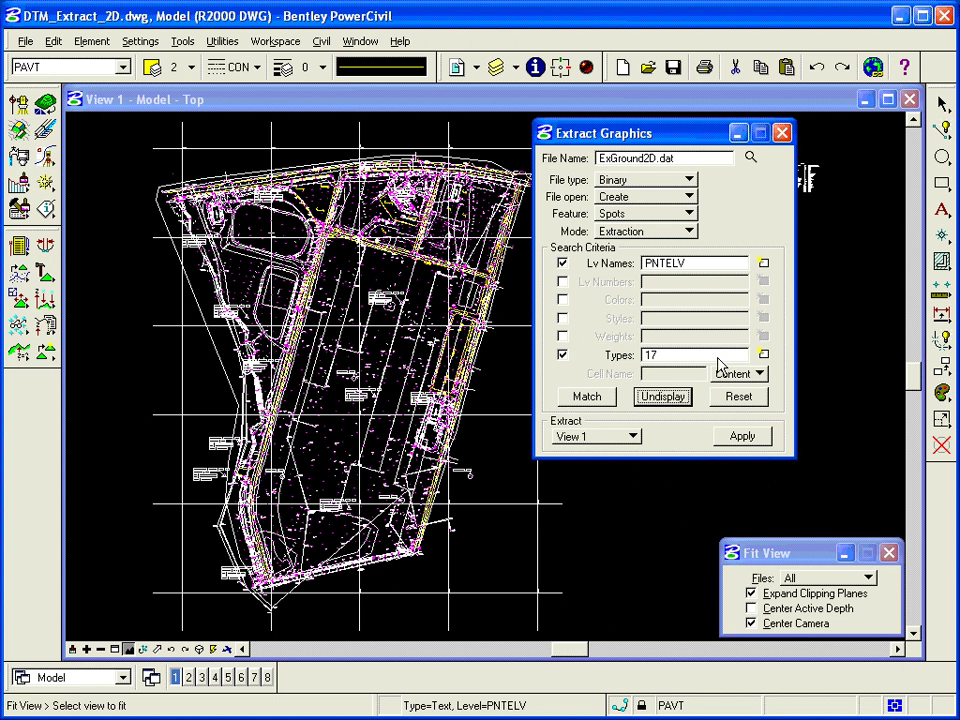
click(120, 652)
click(263, 325)
click(359, 423)
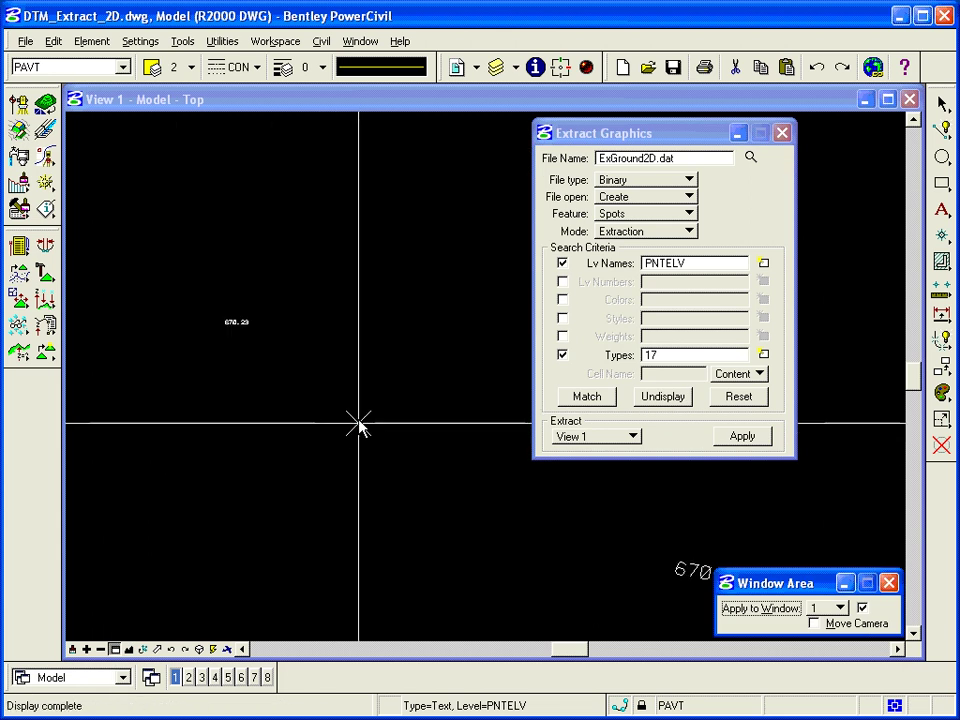
click(221, 321)
click(296, 332)
click(587, 396)
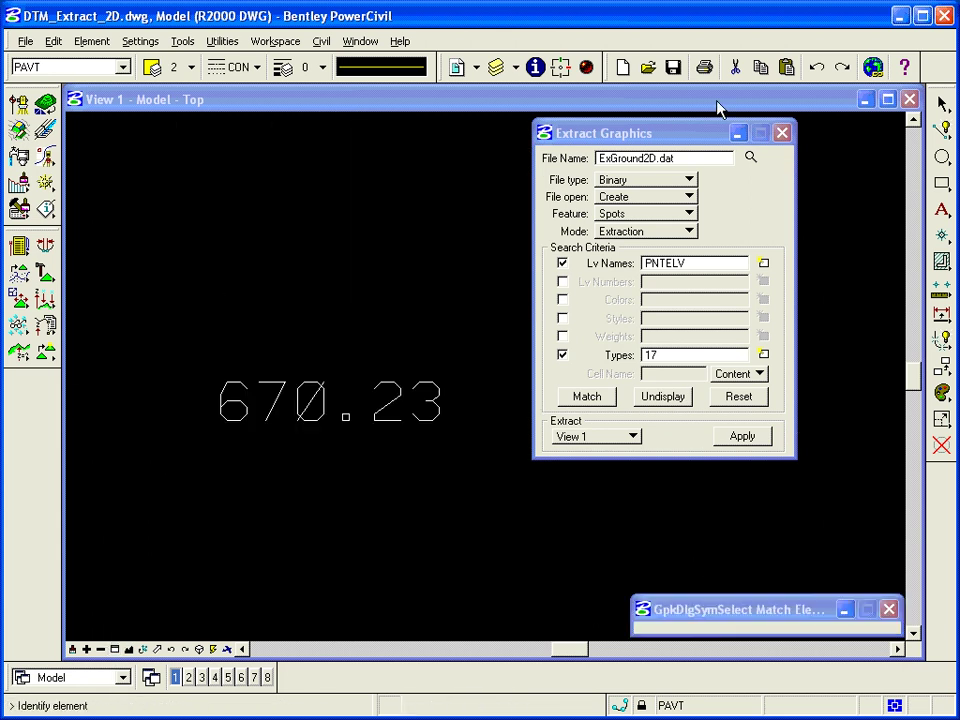
click(536, 67)
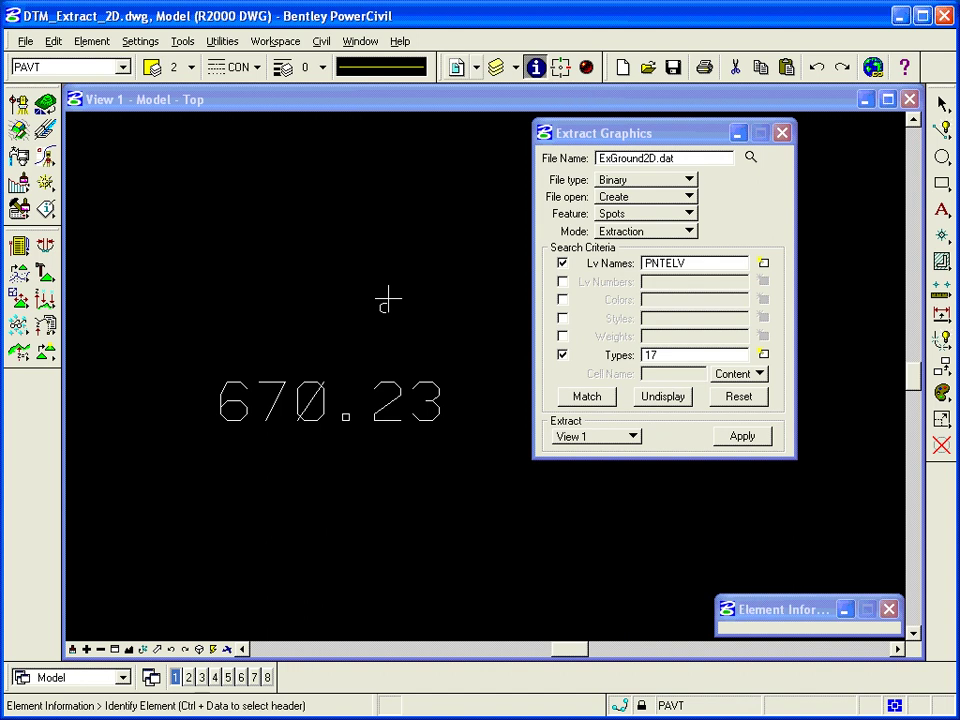
click(381, 392)
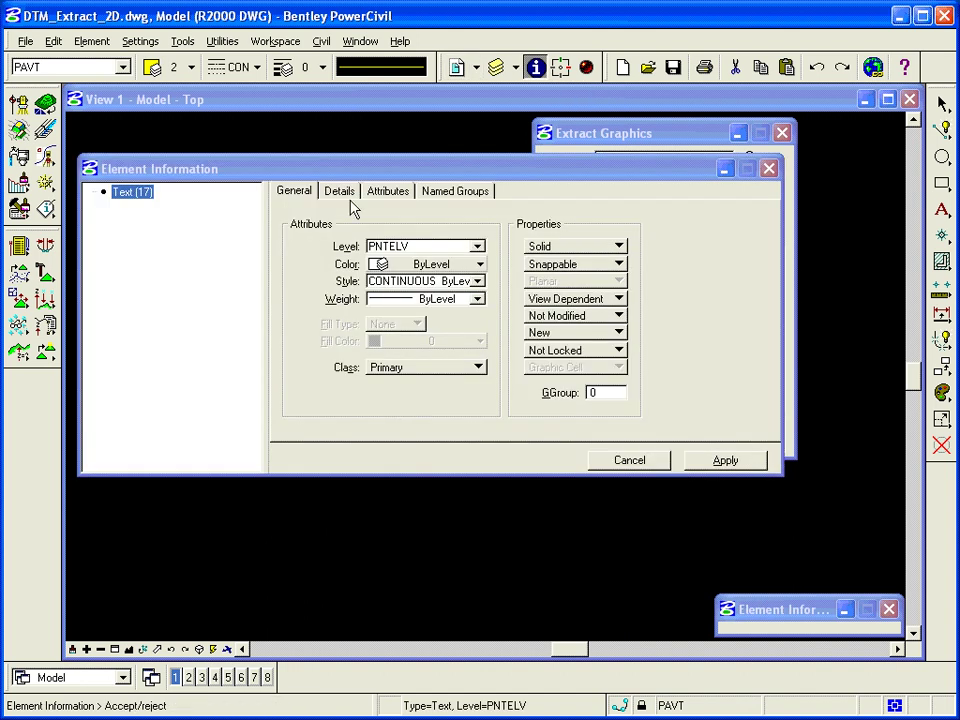
click(340, 191)
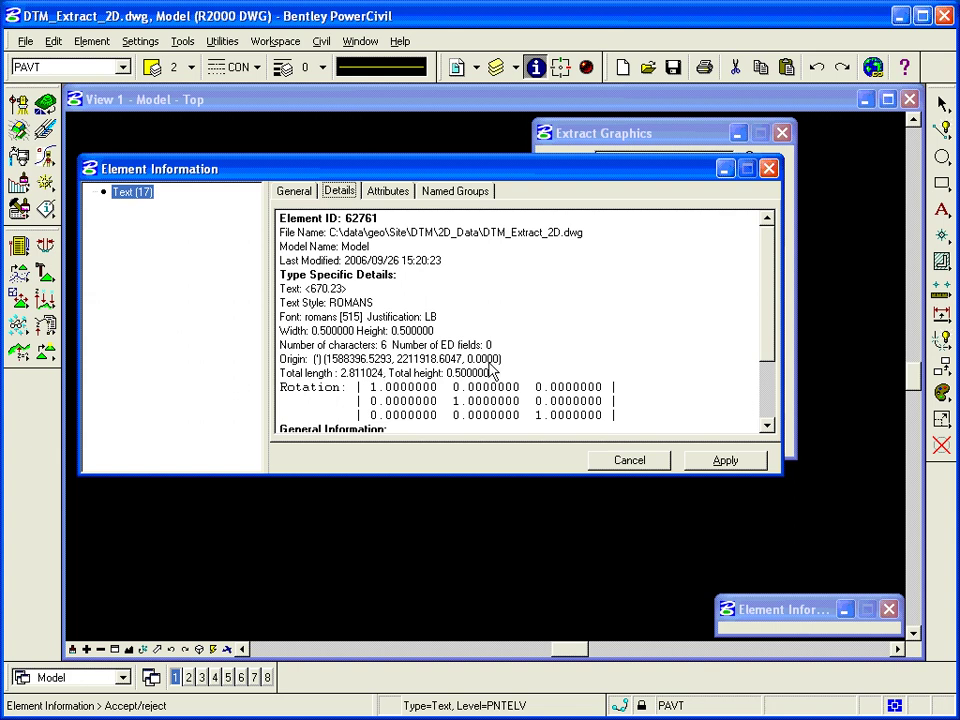
click(769, 169)
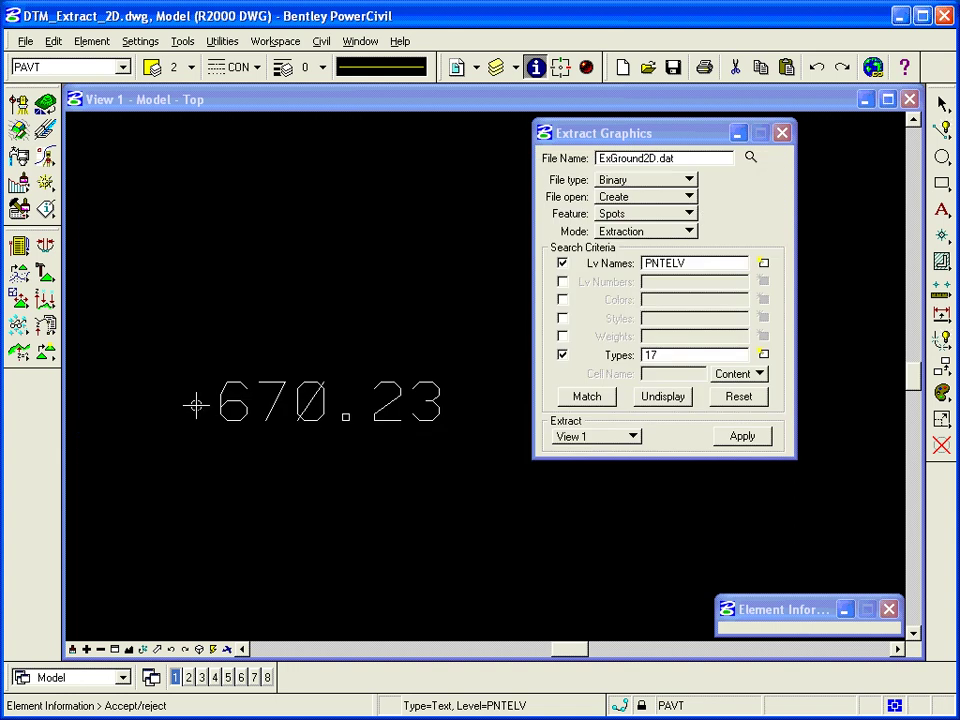
Step: Take elevations from text Content and extract the PNTELV type-17 spots into ExGround2D.dat
click(753, 374)
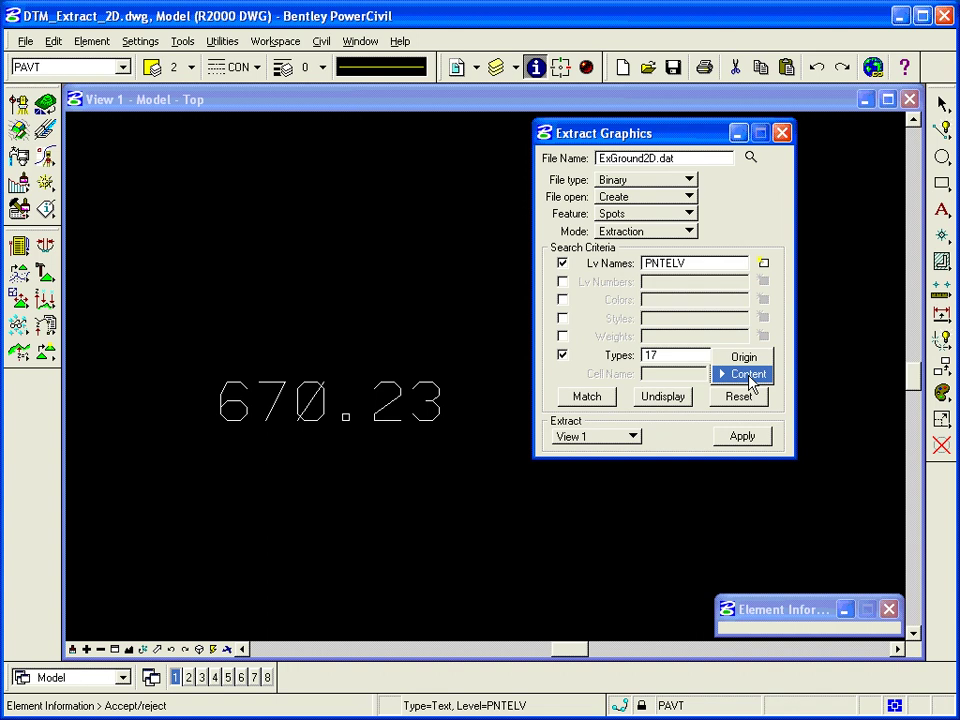
click(749, 377)
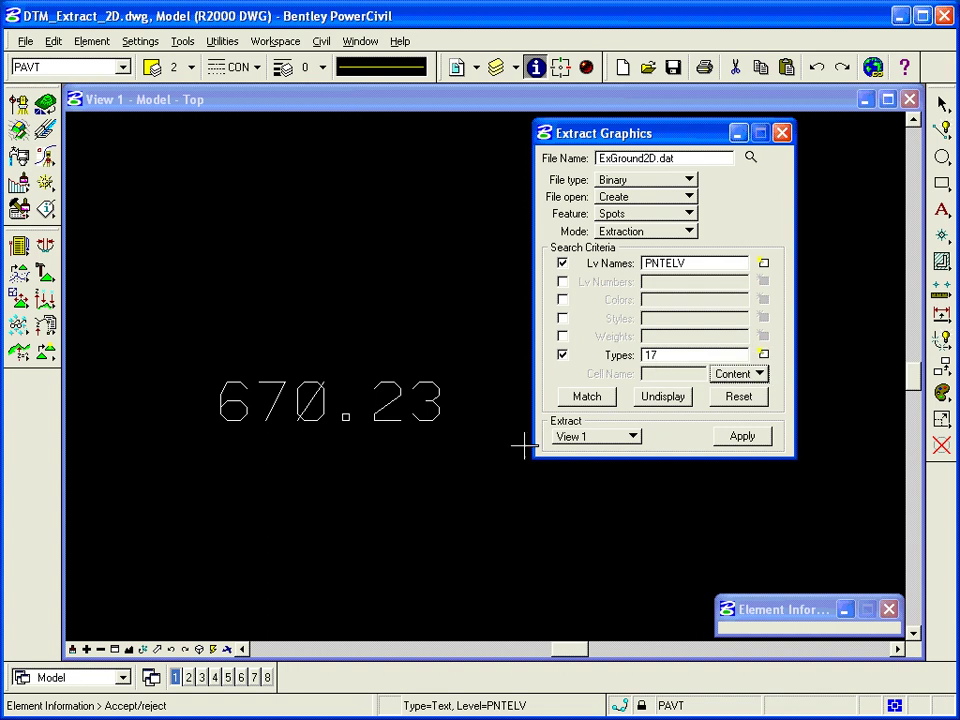
click(128, 649)
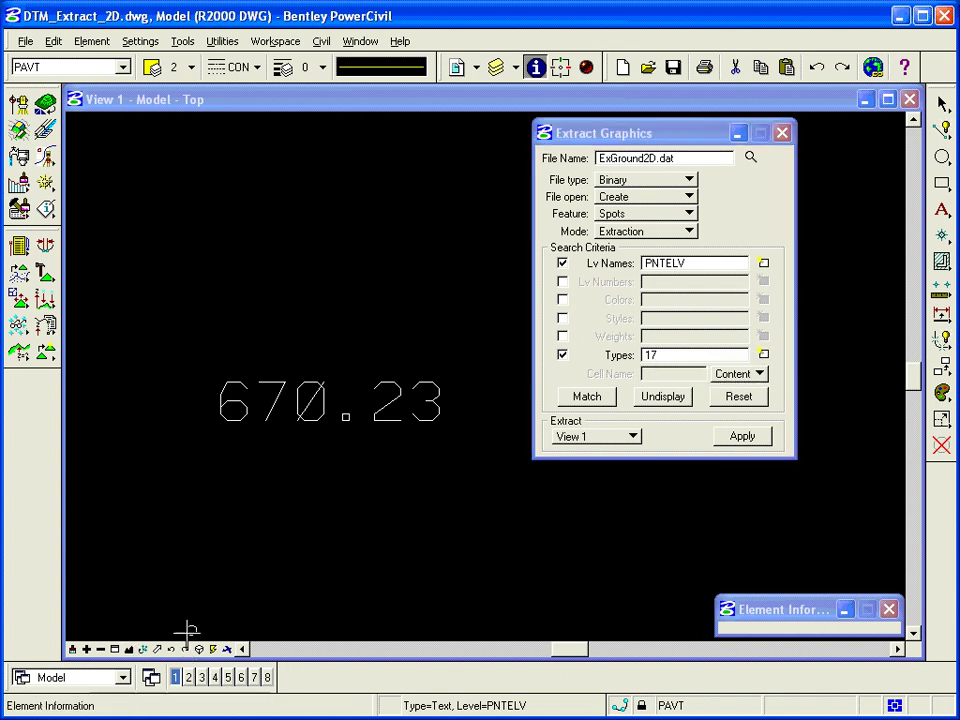
click(127, 649)
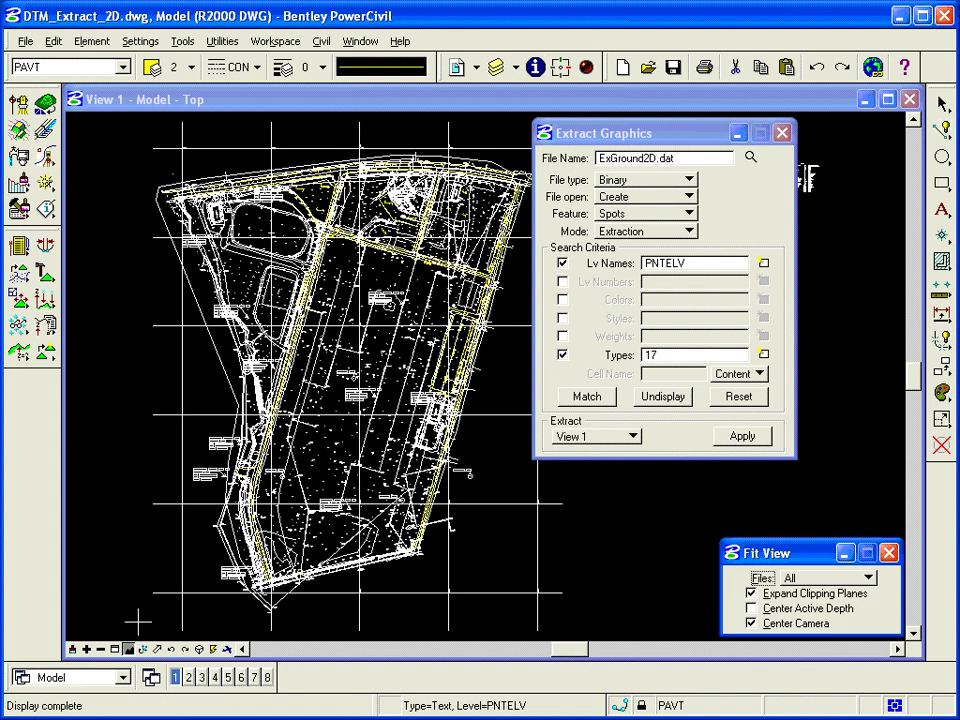
click(742, 436)
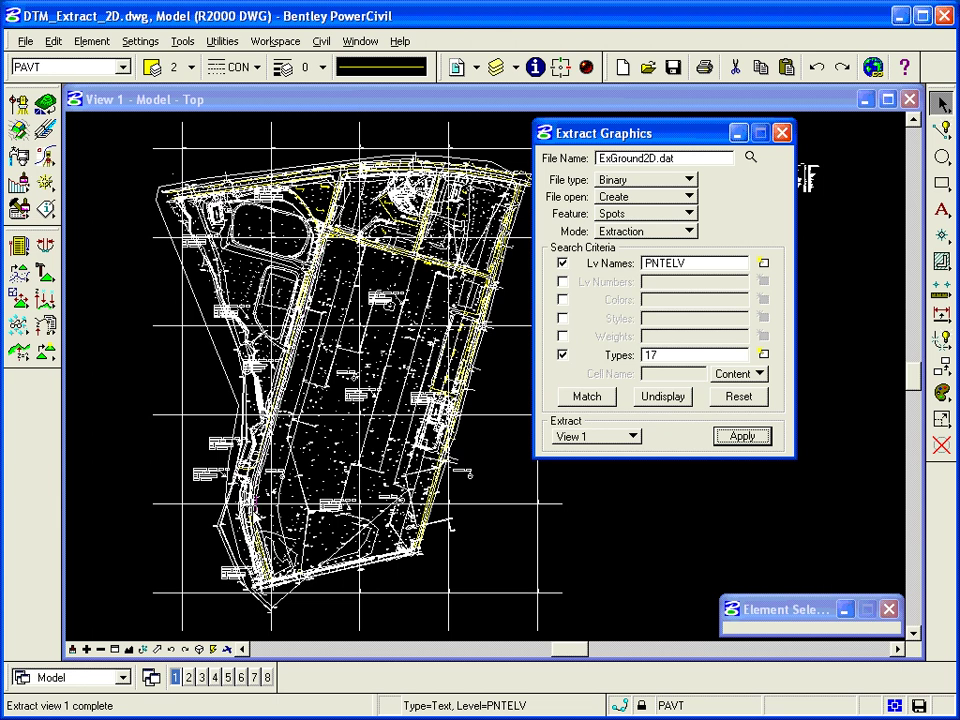
Step: Window-zoom onto the area around the BORING B-3 label
click(118, 650)
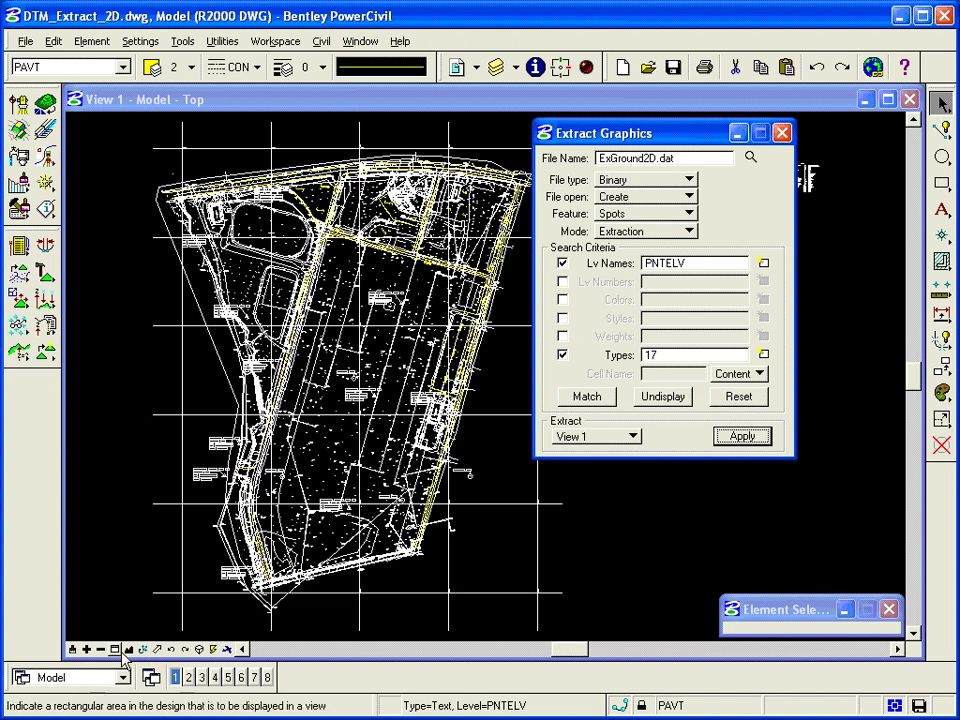
click(187, 338)
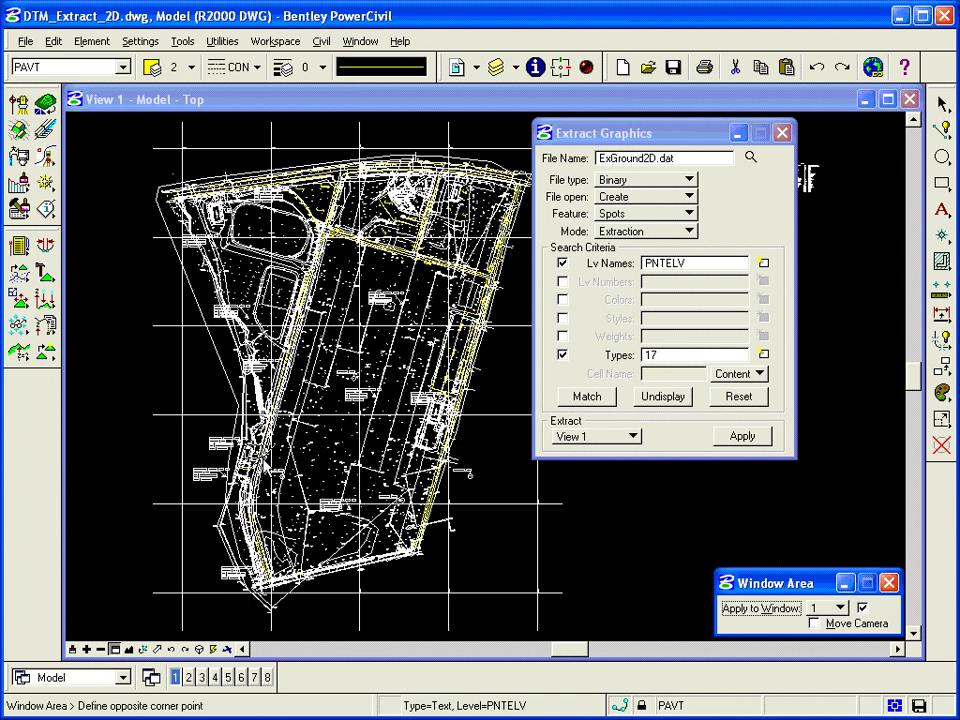
click(222, 372)
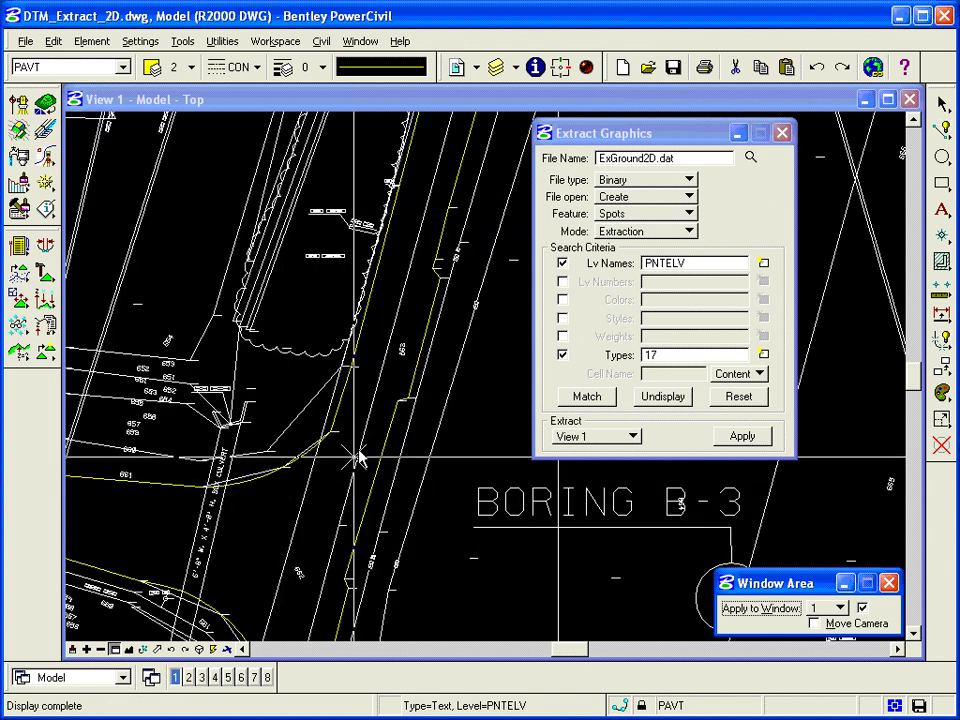
right_click(245, 537)
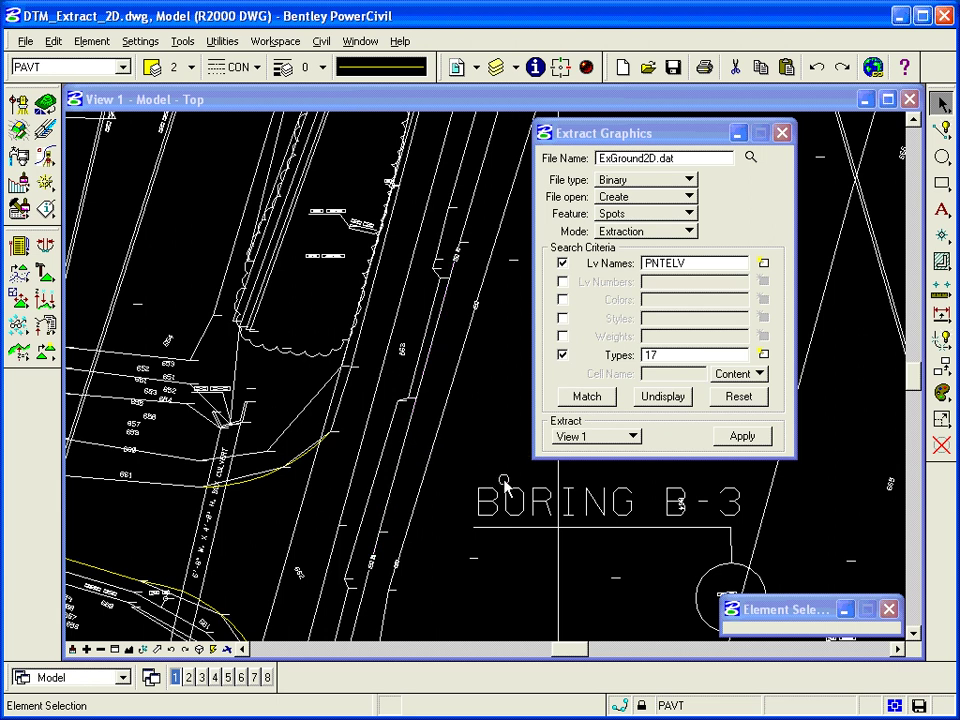
Step: Switch the extraction to append Breaks to ExGround2D.dat
click(613, 217)
click(638, 215)
click(645, 197)
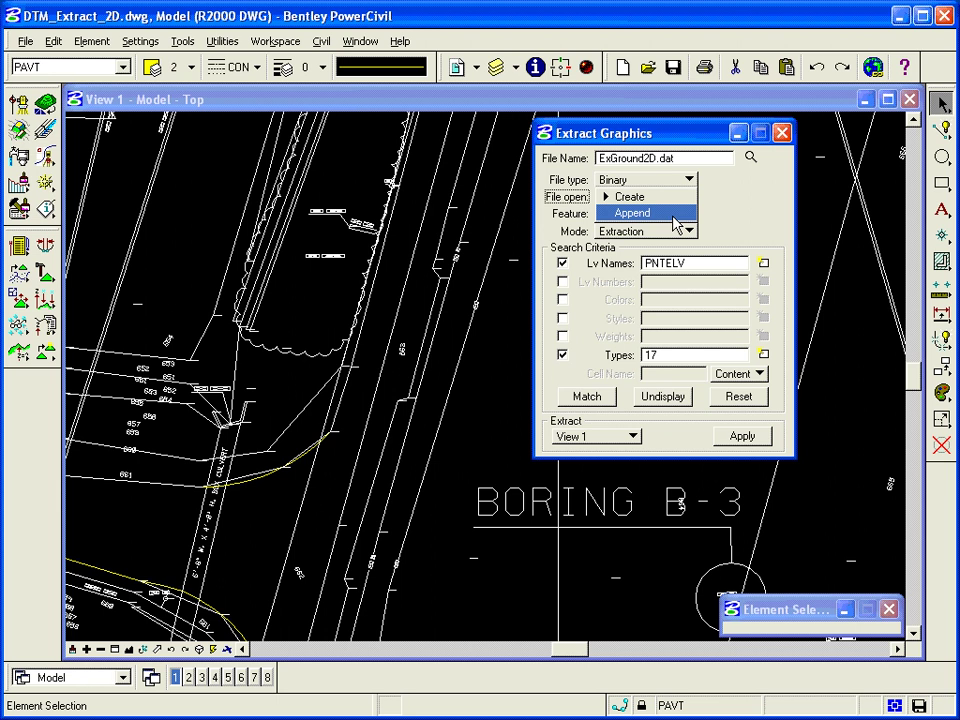
click(672, 214)
click(652, 220)
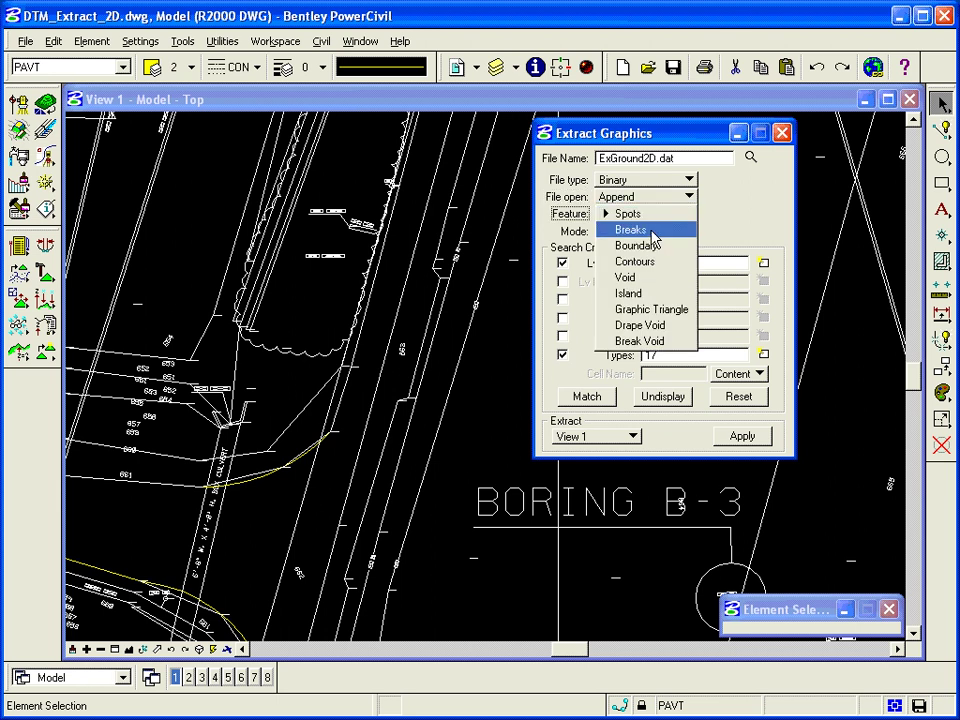
click(652, 232)
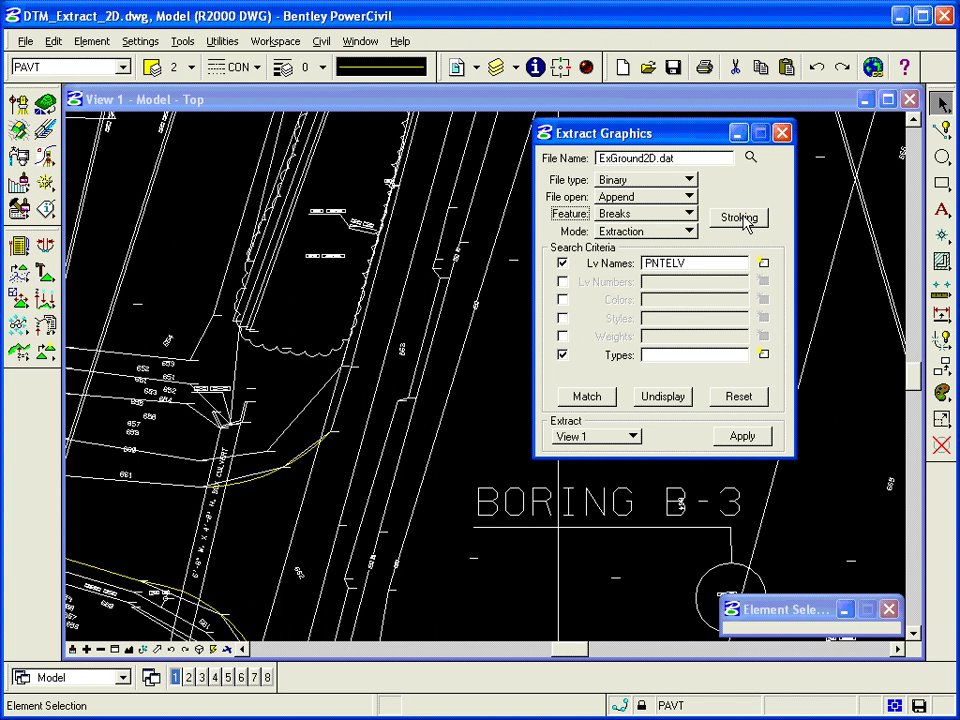
Step: Enable curve stroke tolerance 0.05 and minimum linear distance 5 in the Stroking options
click(740, 219)
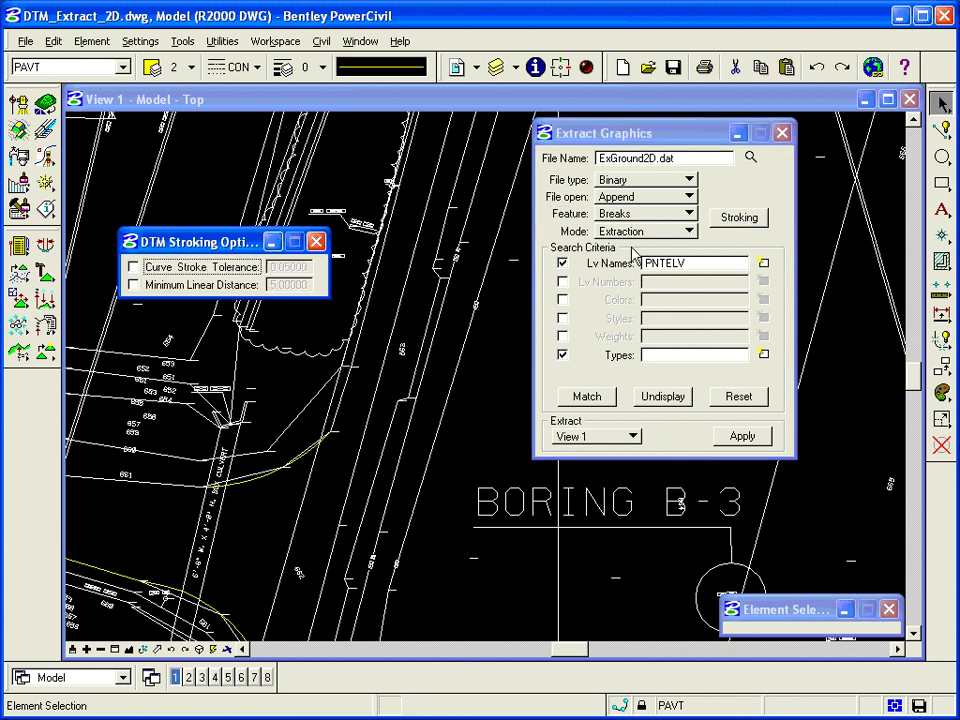
click(165, 268)
click(156, 285)
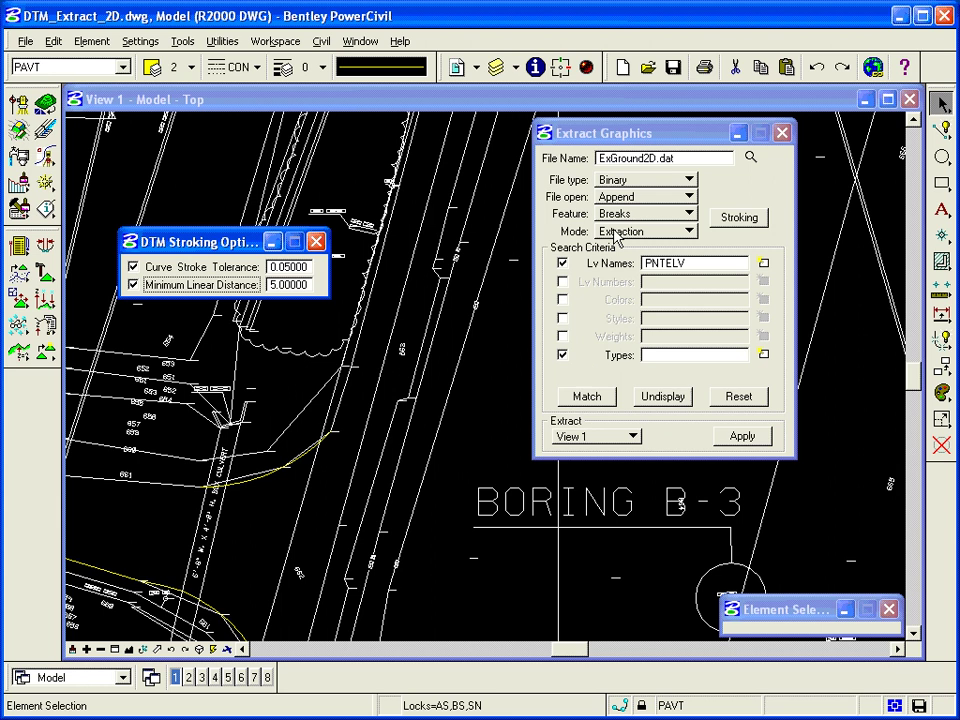
click(116, 651)
click(331, 515)
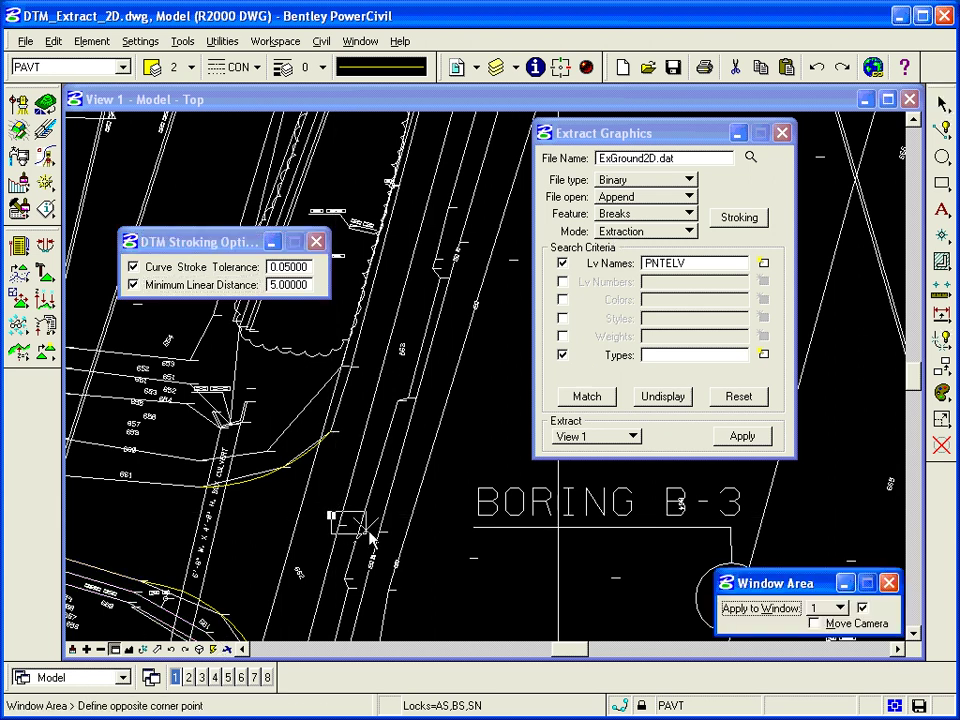
click(395, 543)
right_click(176, 418)
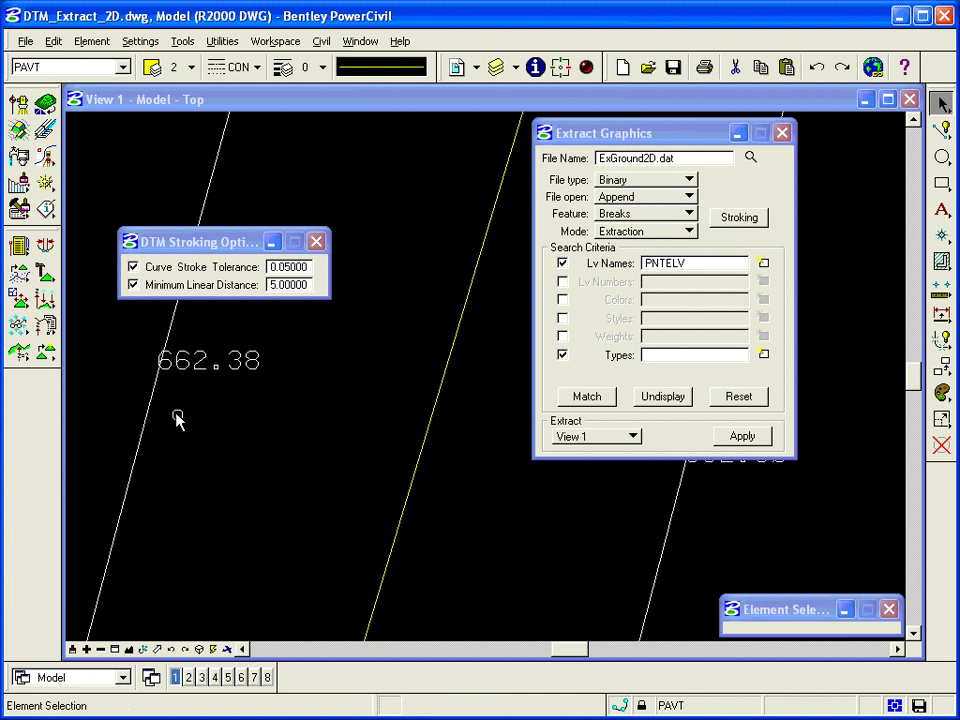
click(157, 401)
click(535, 67)
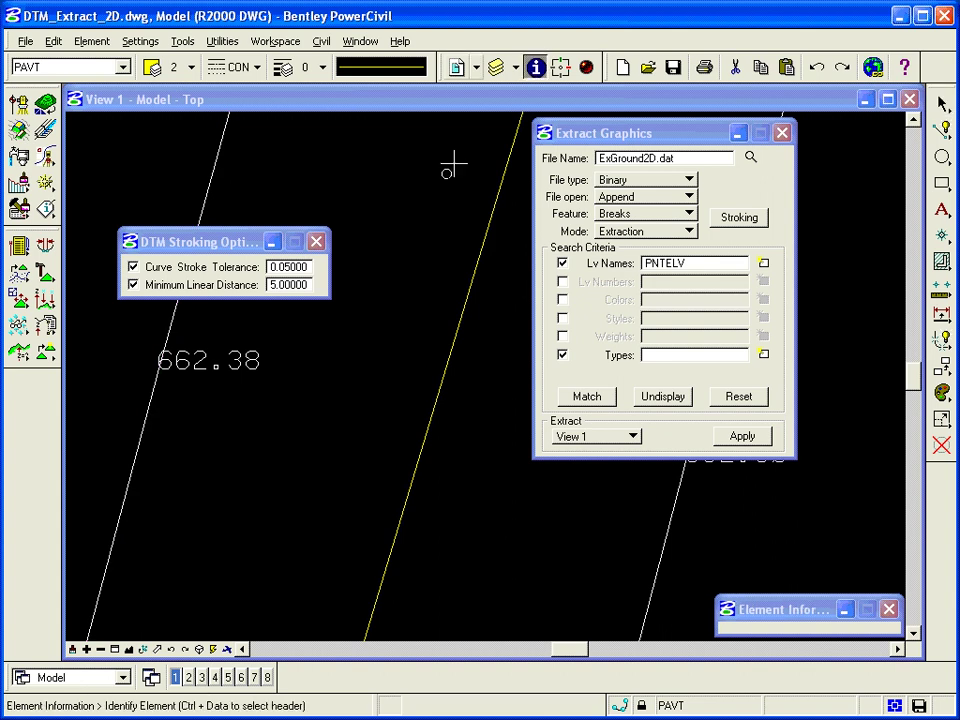
click(149, 418)
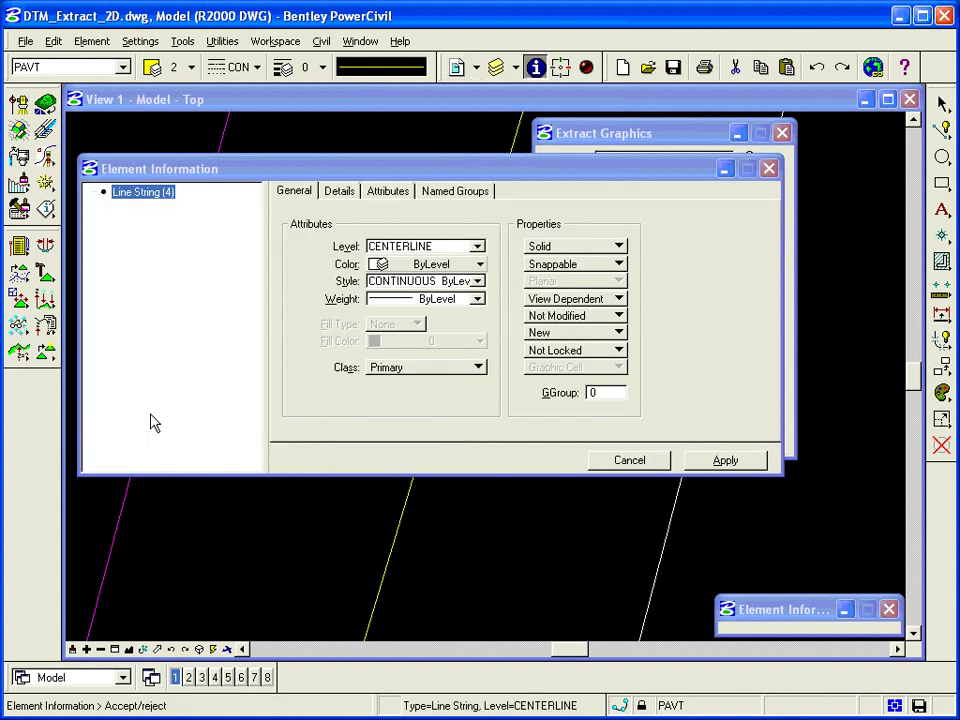
click(340, 190)
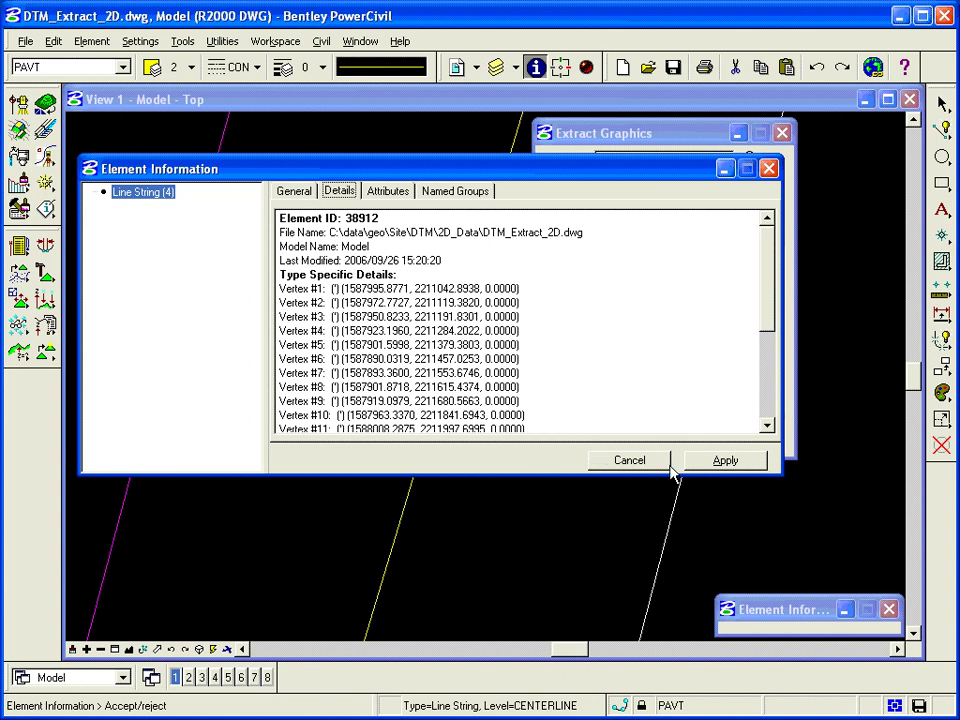
click(630, 461)
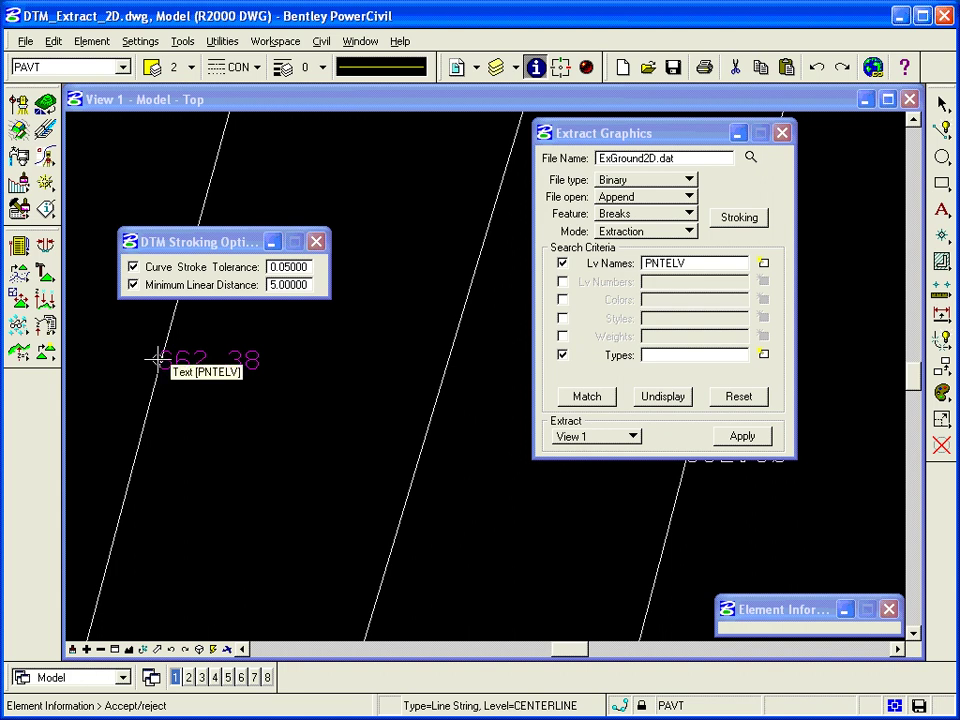
Step: Switch the extraction mode to Interpolation
click(611, 235)
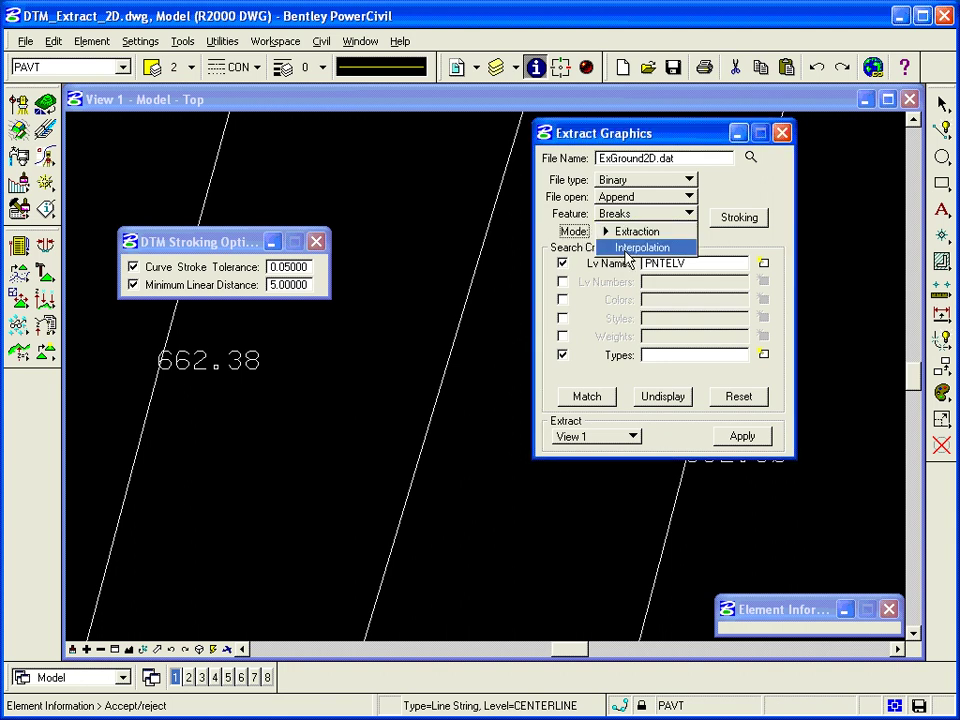
click(612, 248)
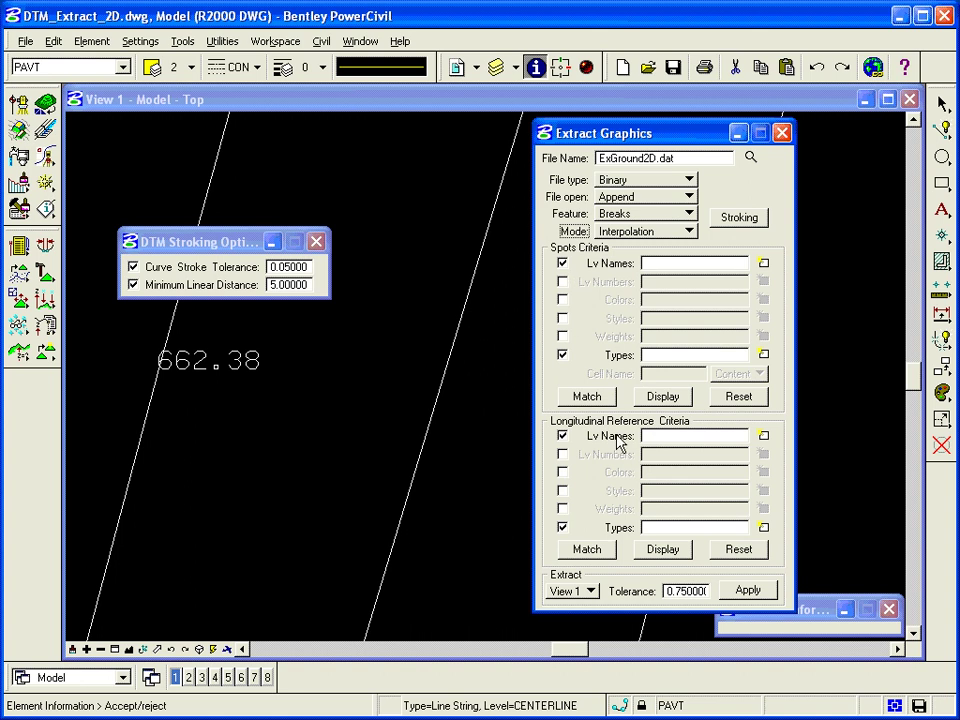
click(657, 437)
Step: Match spot criteria from the 662.38 text and longitudinal criteria from the CENTERLINE line string (type 4)
click(587, 396)
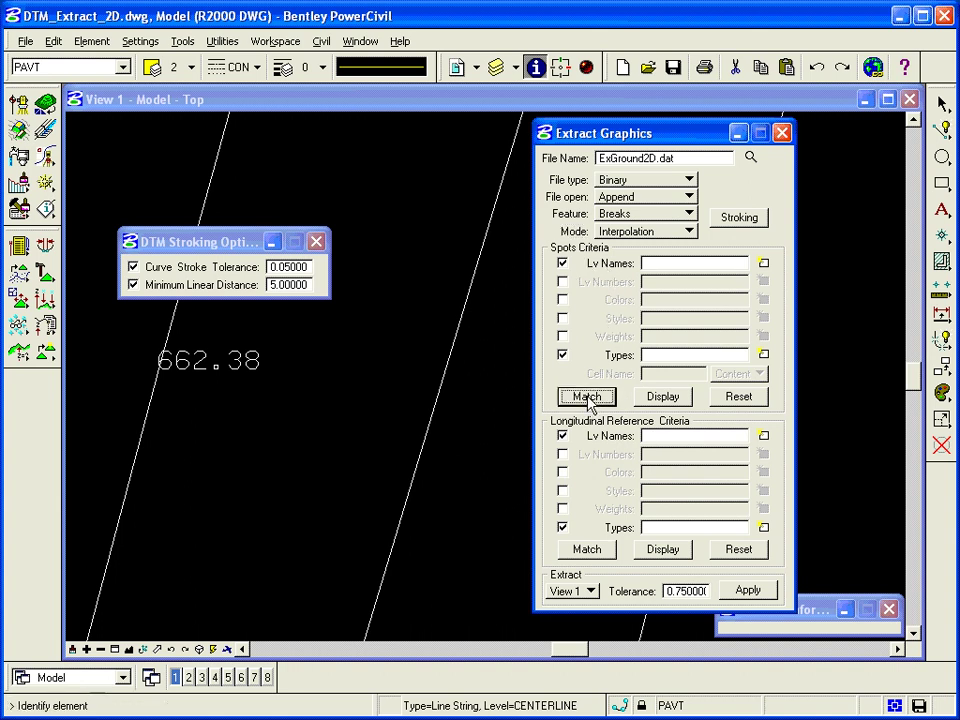
click(208, 369)
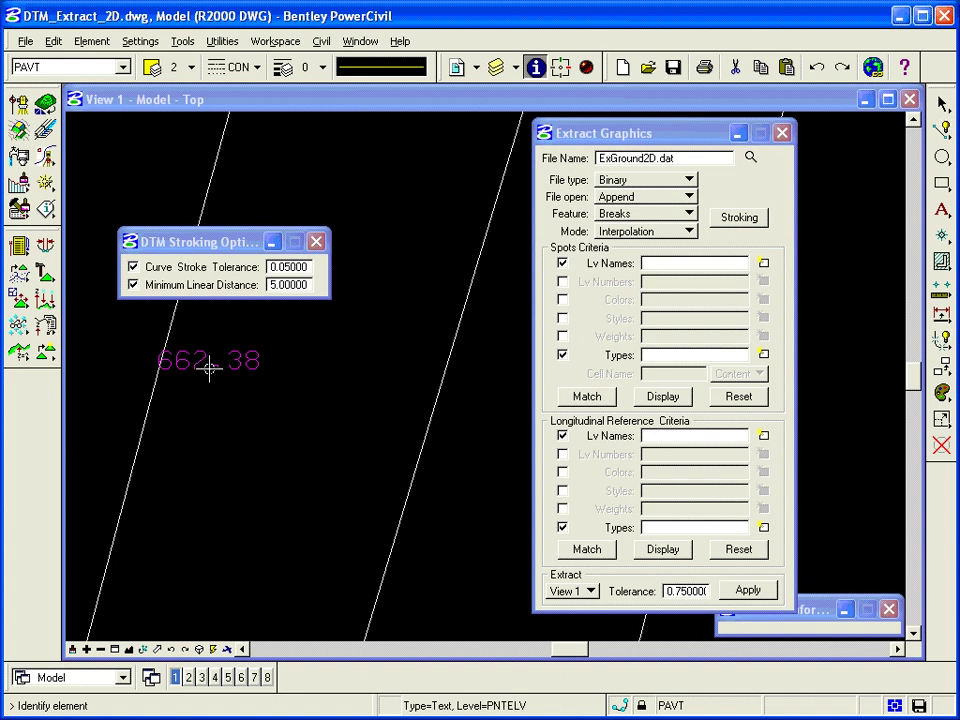
click(230, 390)
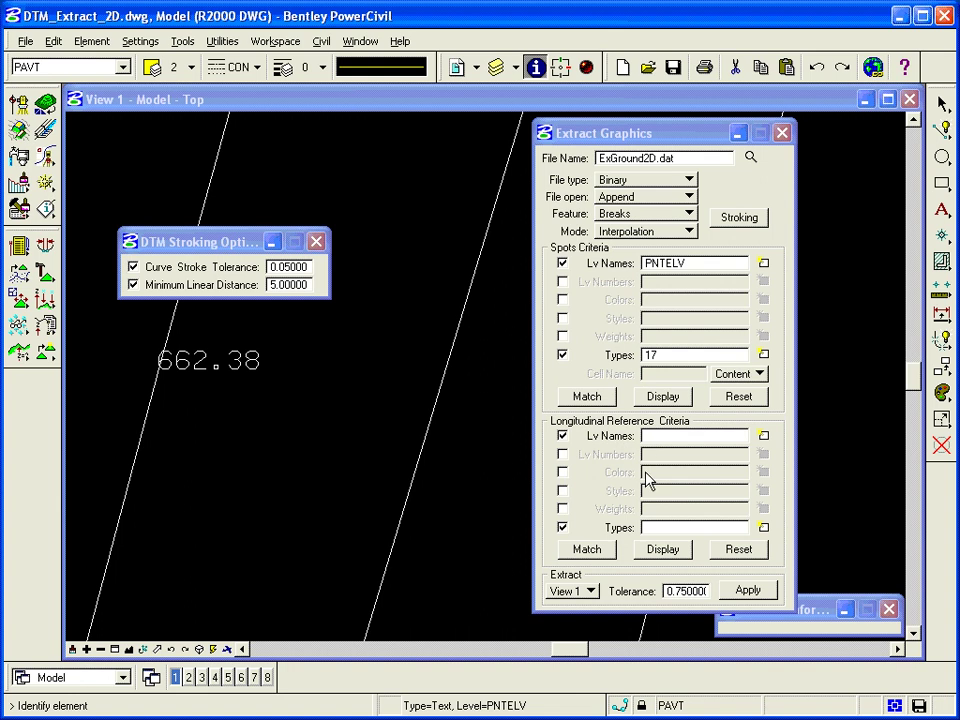
click(587, 549)
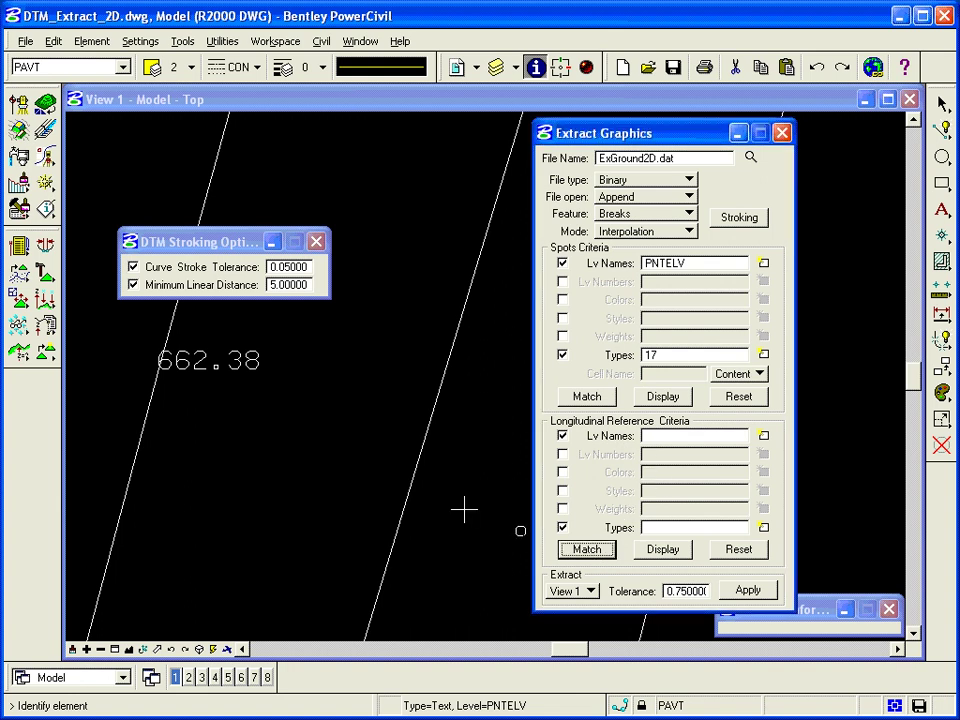
click(150, 408)
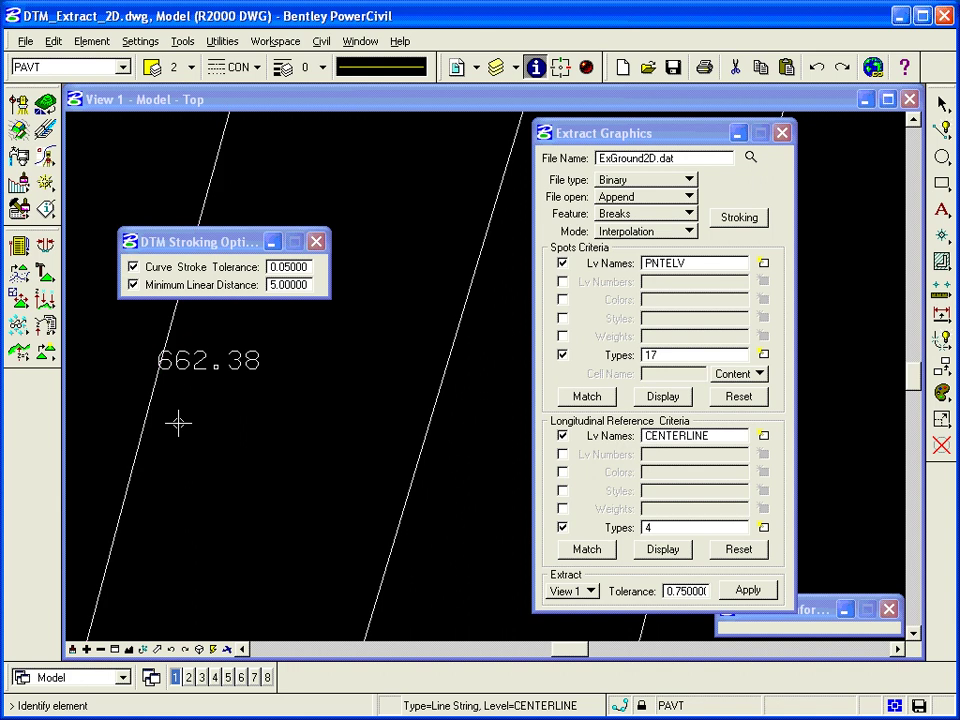
Step: Add BREAKLINE, CRST, TELECOM and TRAINING_FIELD to the reference-line levels, keeping Line and Line String types
click(765, 438)
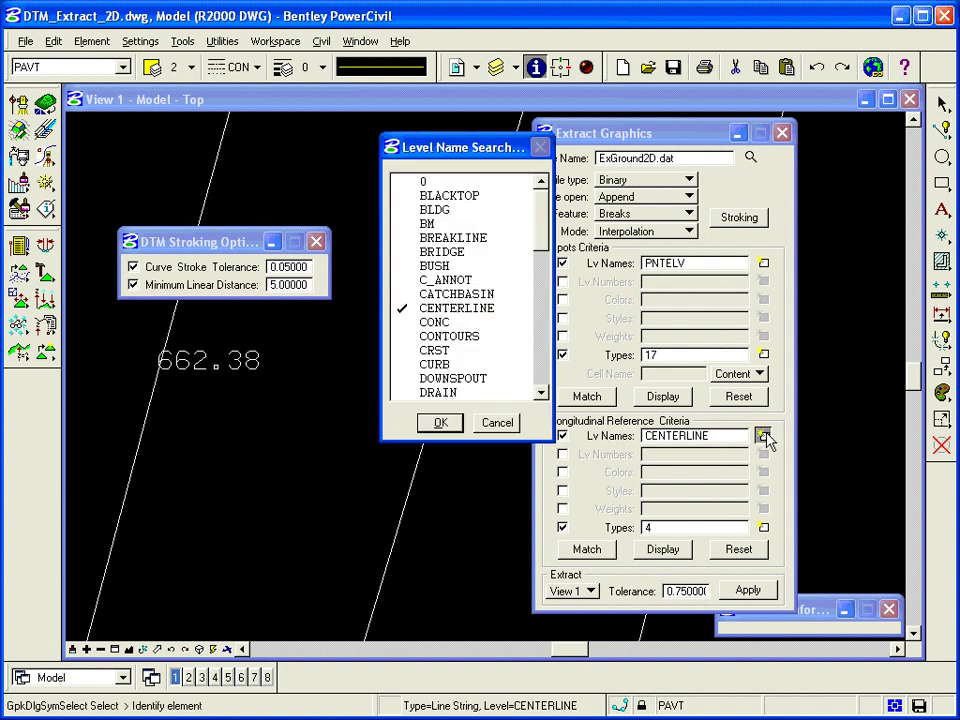
click(440, 238)
click(425, 350)
click(543, 378)
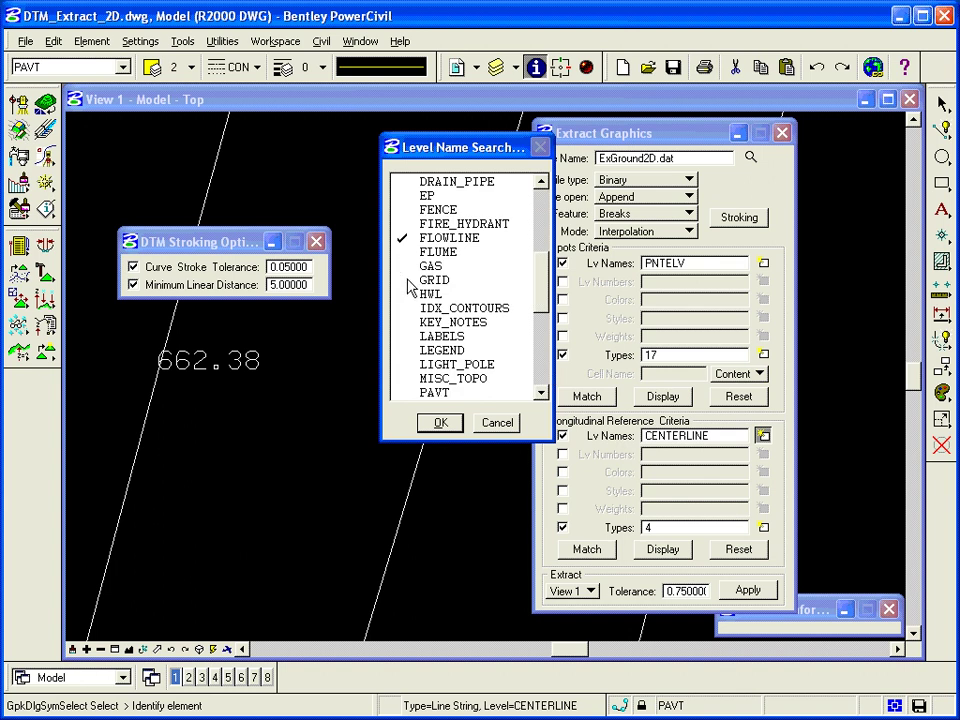
scroll(410, 285, down, 6)
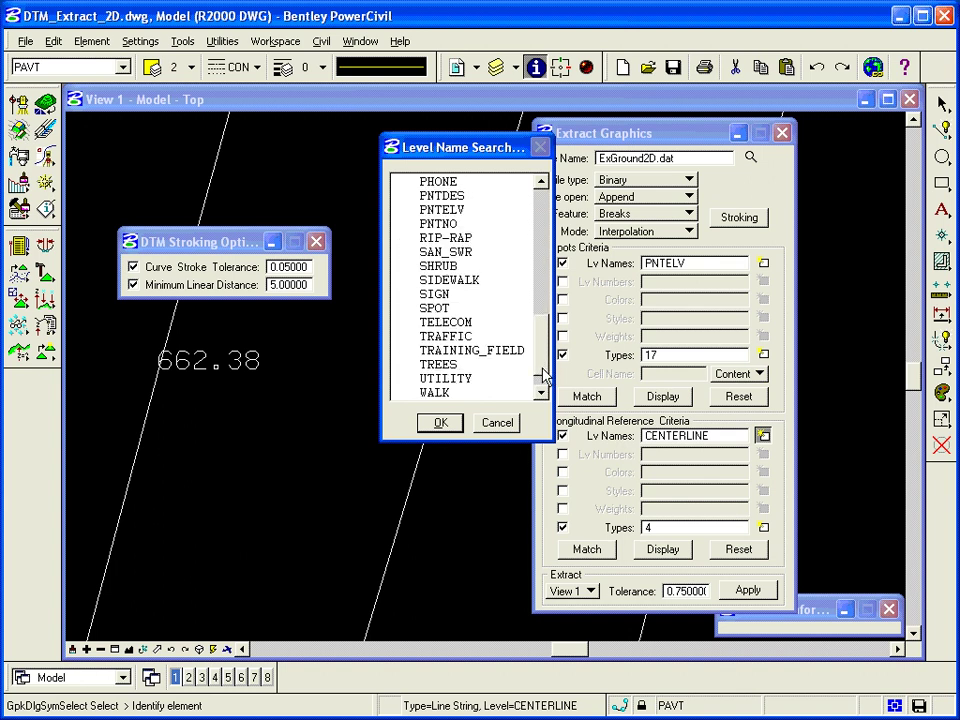
click(405, 322)
click(410, 352)
click(437, 424)
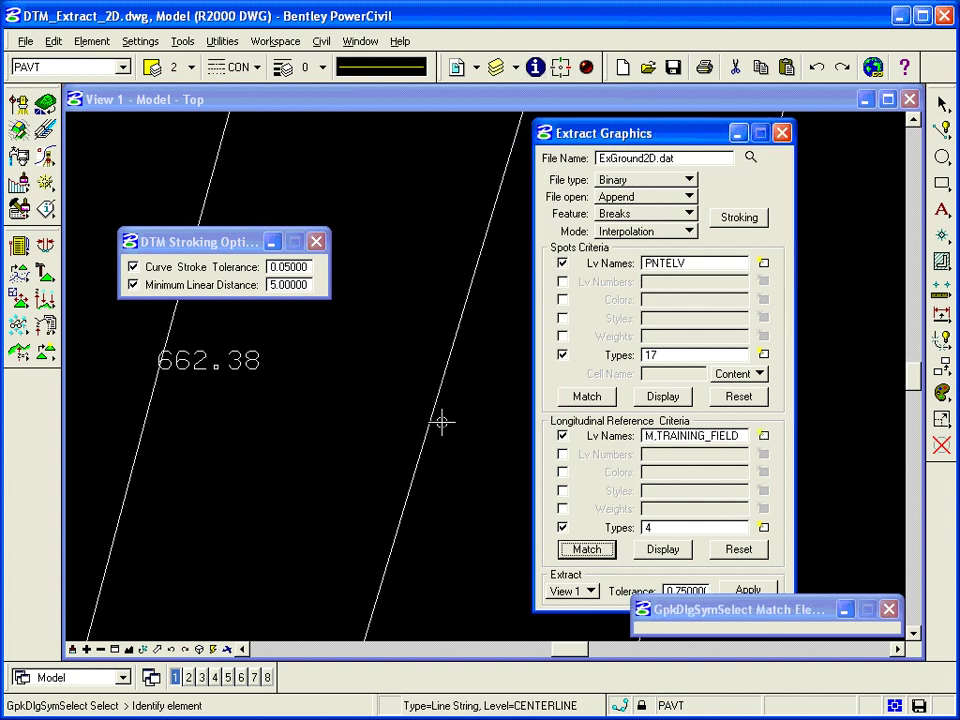
click(763, 528)
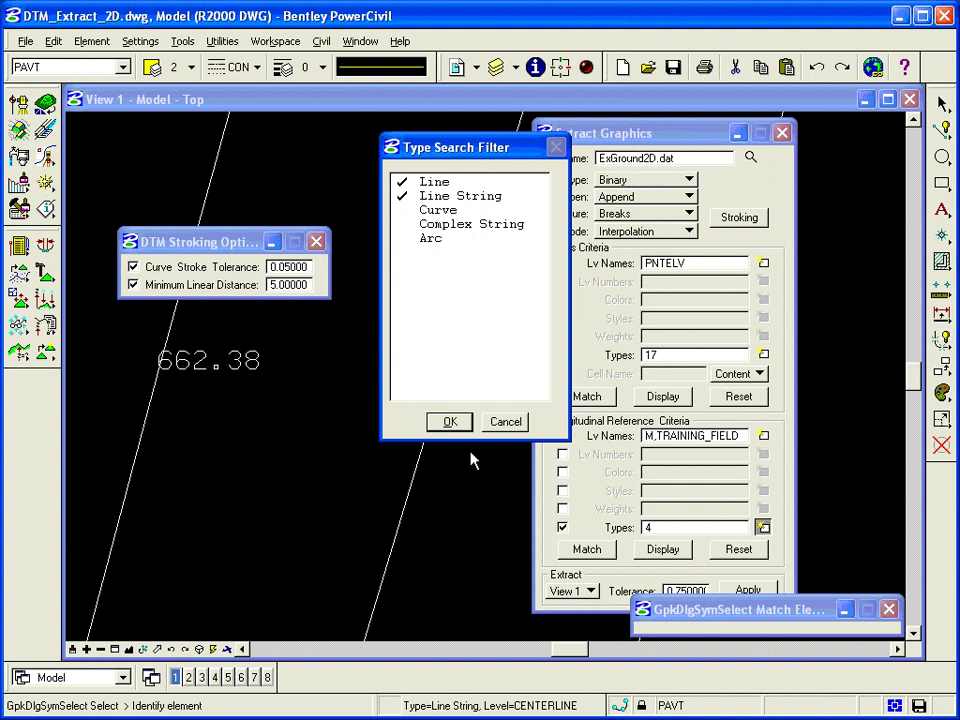
click(450, 423)
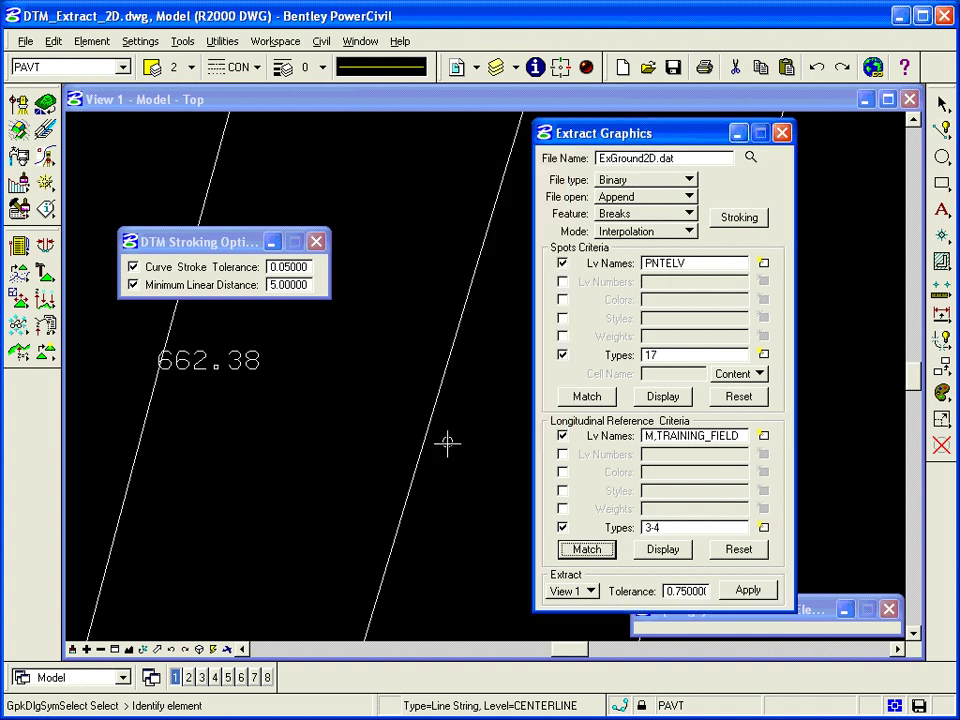
Step: Highlight the break lines matching the reference criteria over the fitted site plan, then clear the highlight
click(130, 649)
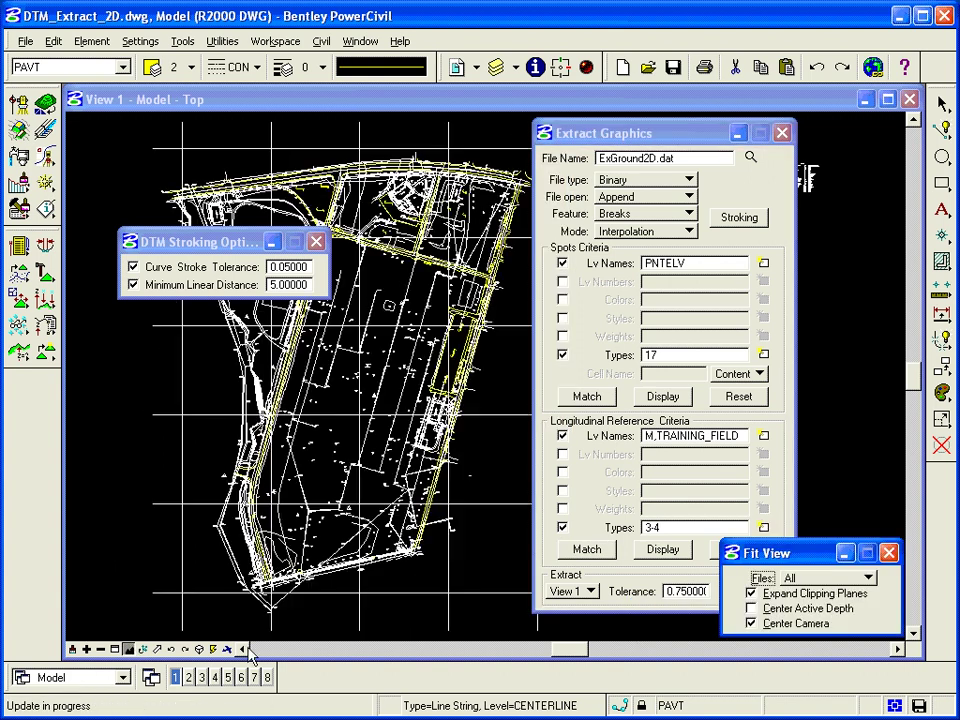
click(679, 552)
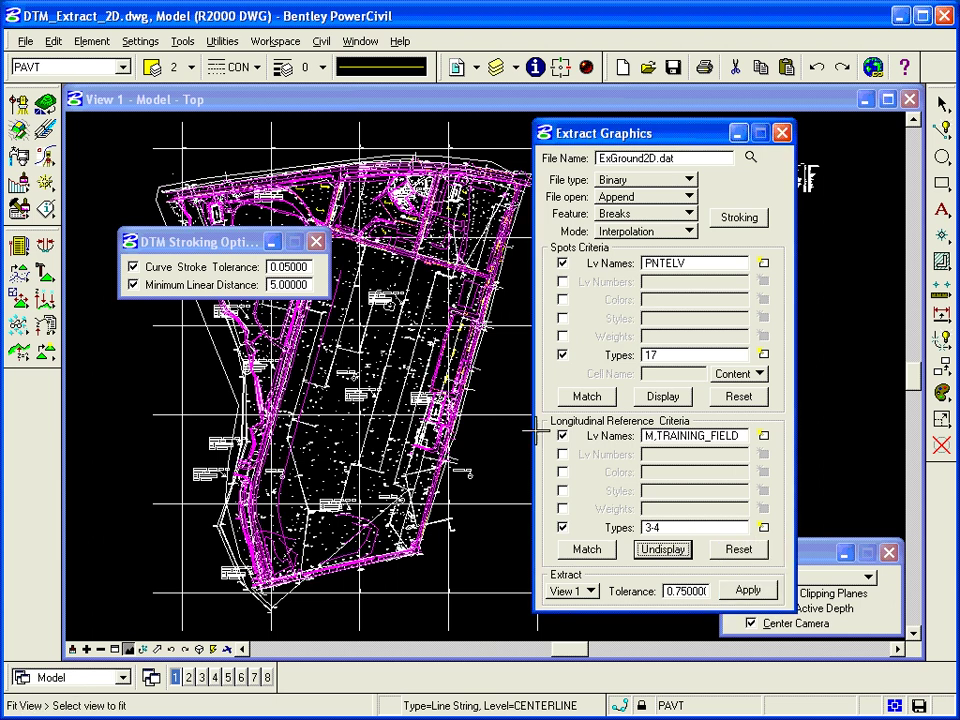
click(316, 243)
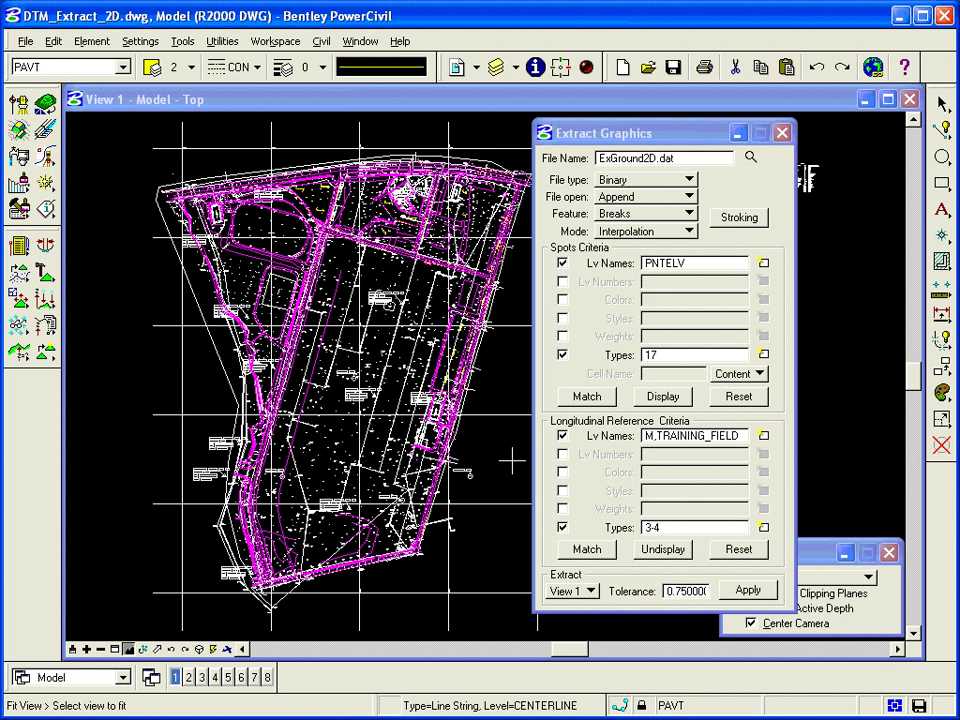
click(662, 549)
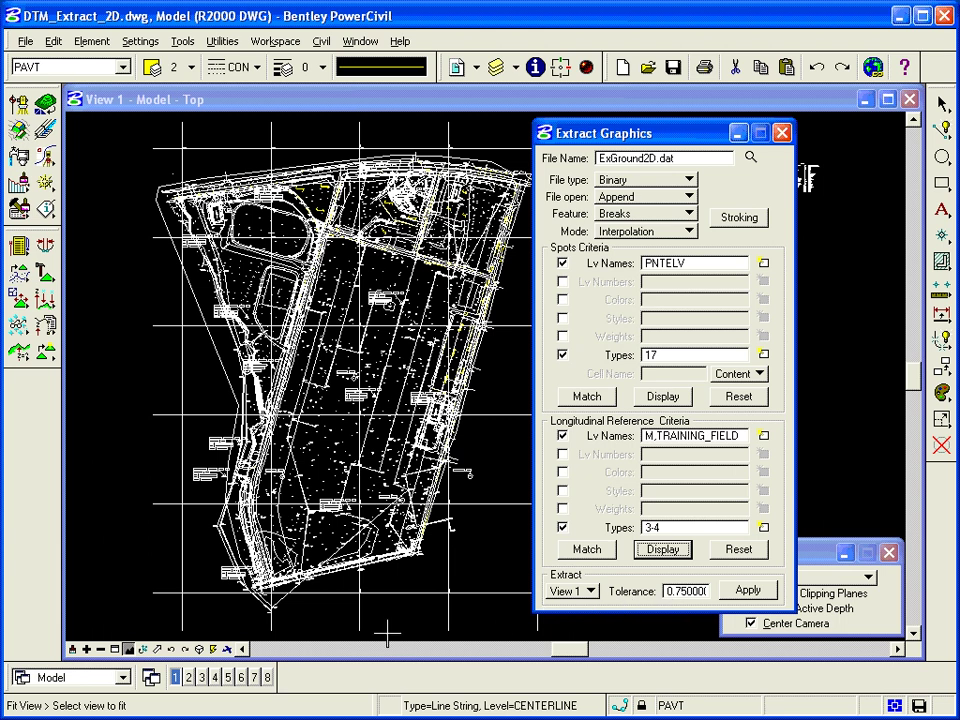
click(115, 649)
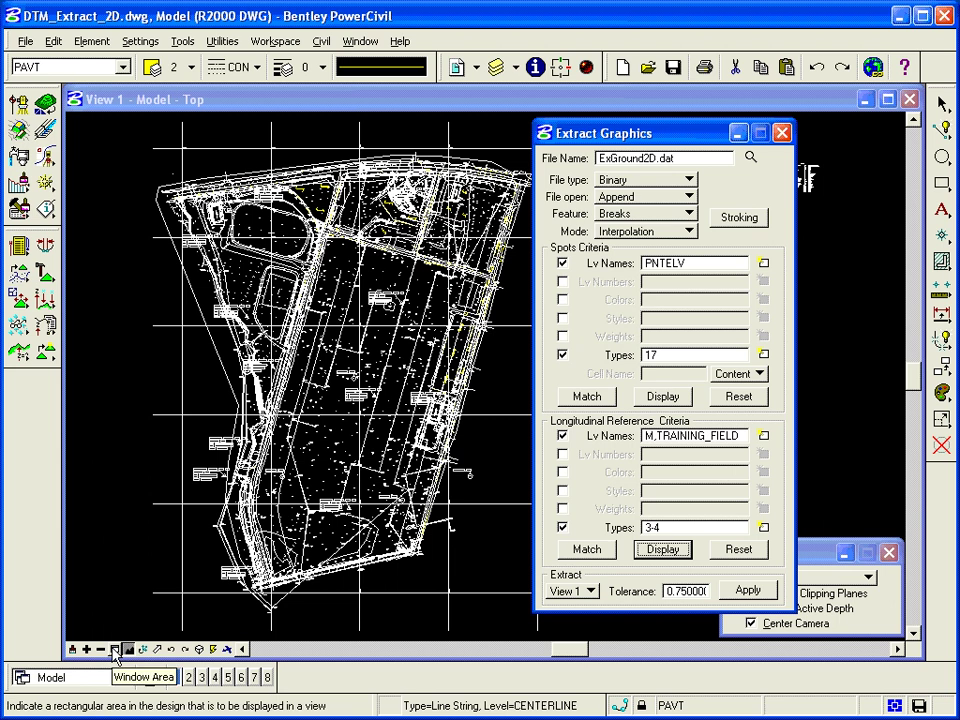
click(128, 649)
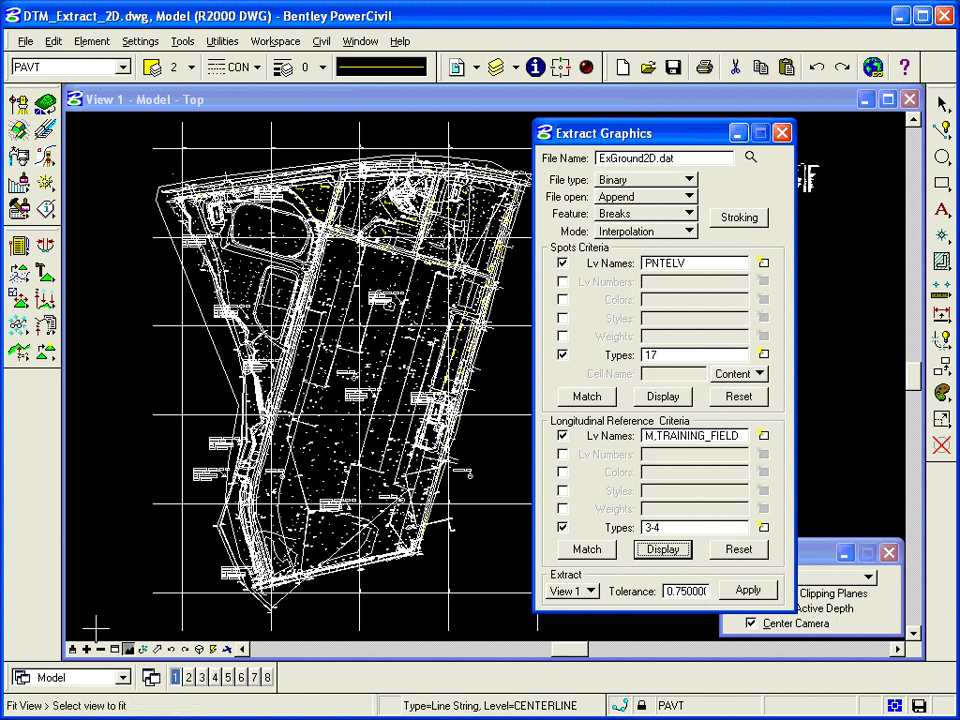
Step: Set the tolerance to 0.1 and run the extraction into ExGround2D.dat
double_click(690, 596)
text(.1)
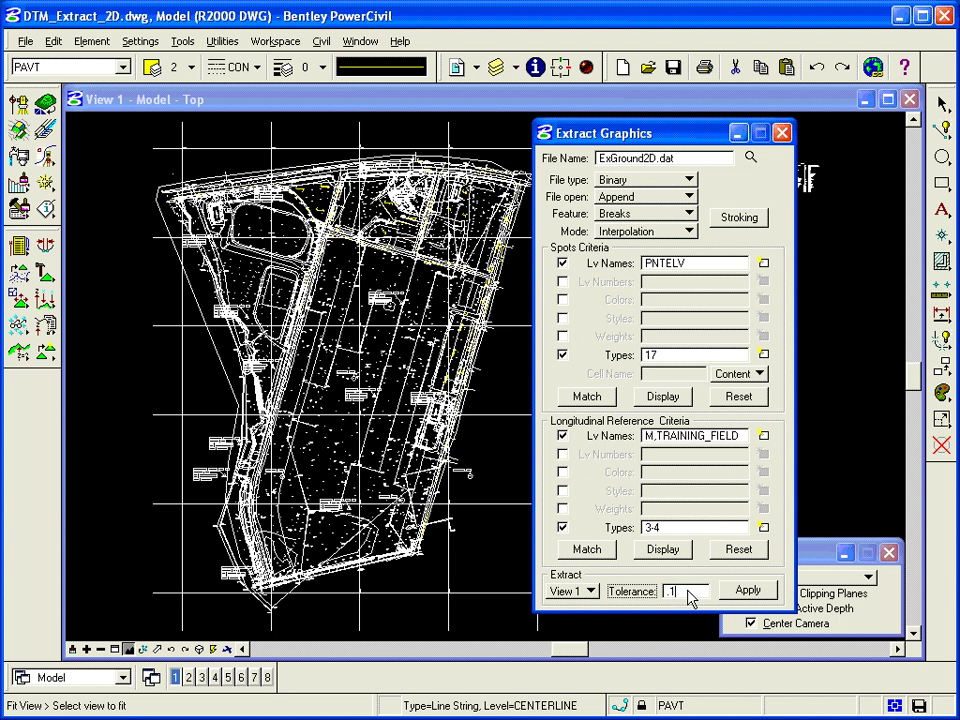
key(Tab)
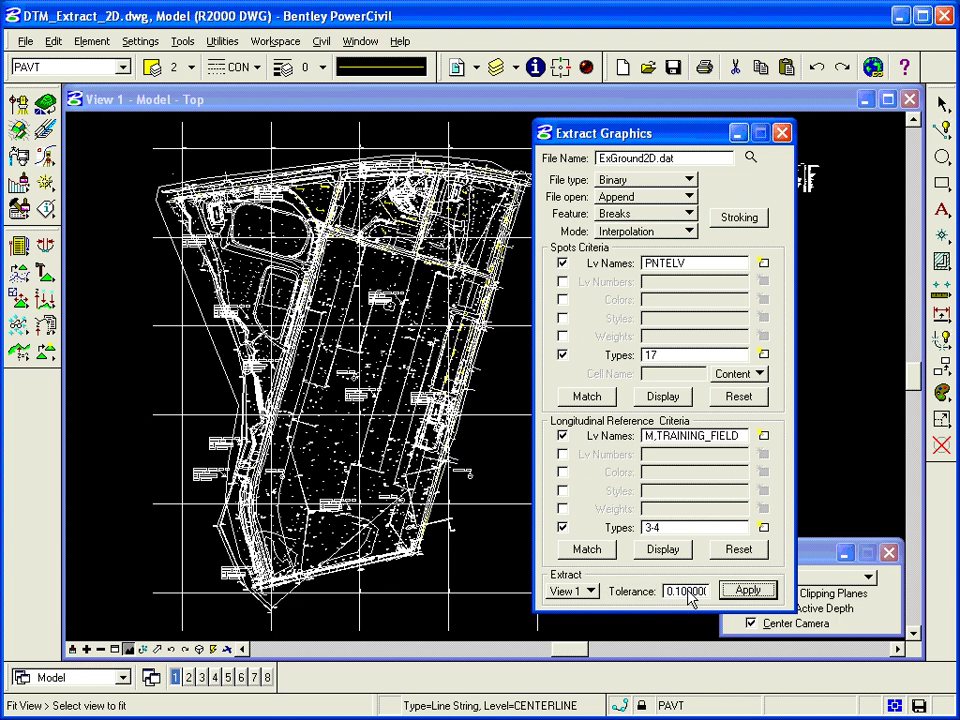
click(749, 591)
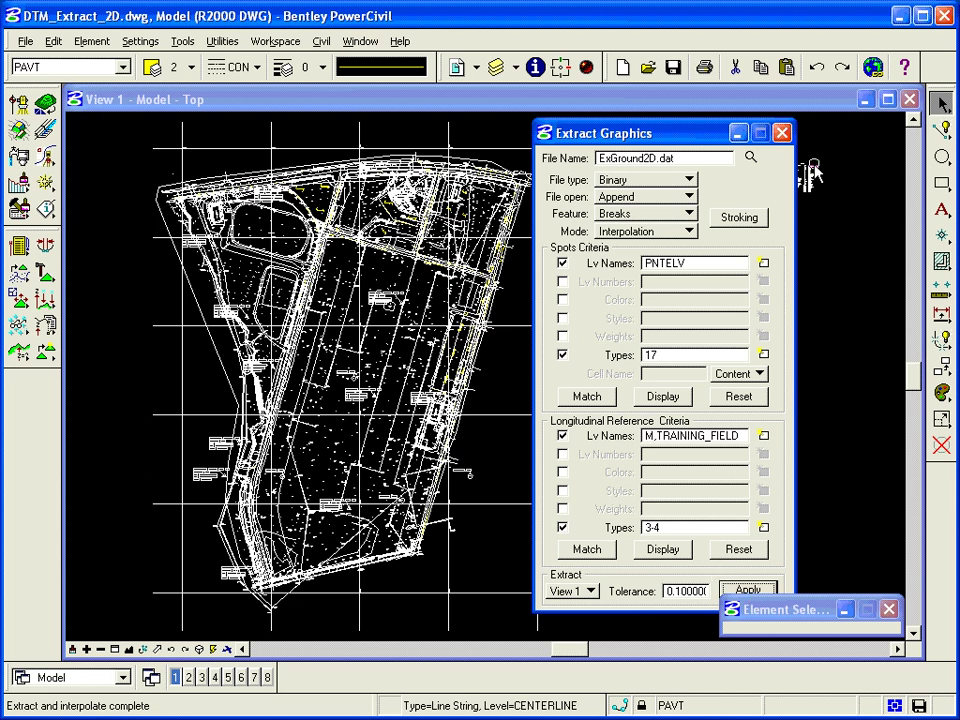
click(783, 134)
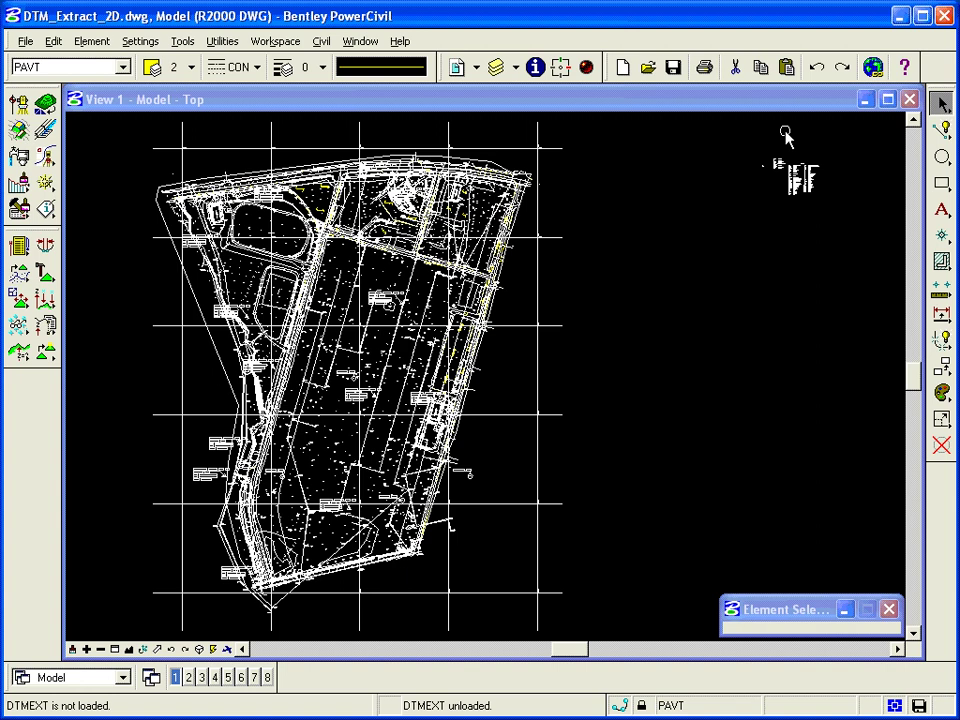